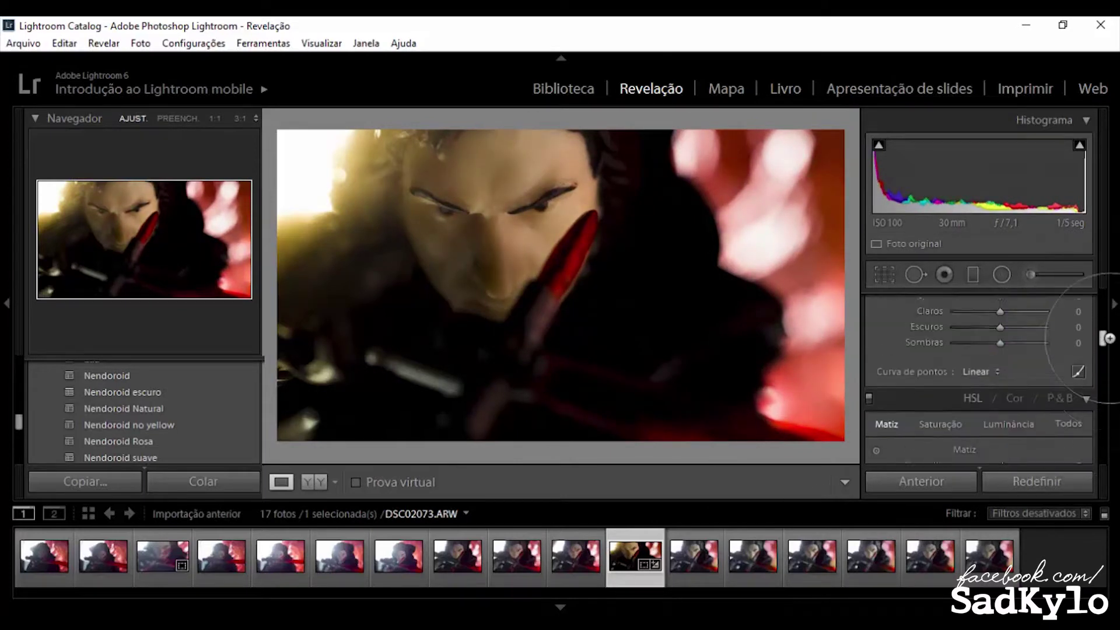
- Set the face's adjustment-brush mask to exposure −0.64, contrast 46, highlights −18, shadows −64, clarity 18 and saturation 20
key("k")
left_click(1027, 416)
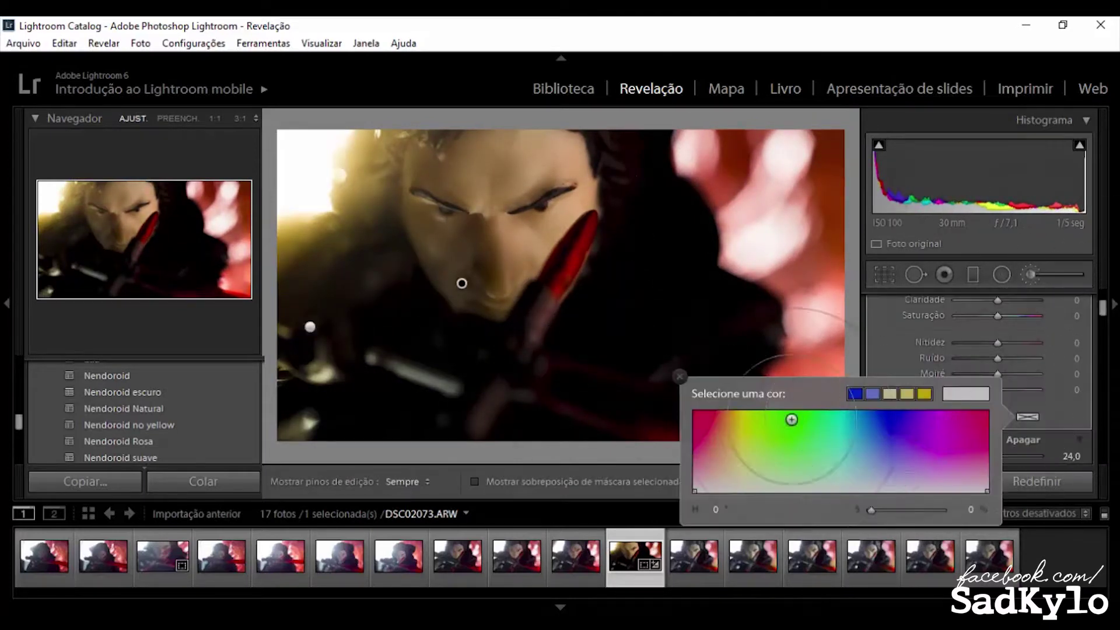
left_click(1002, 316)
left_click_drag(986, 323, 977, 324)
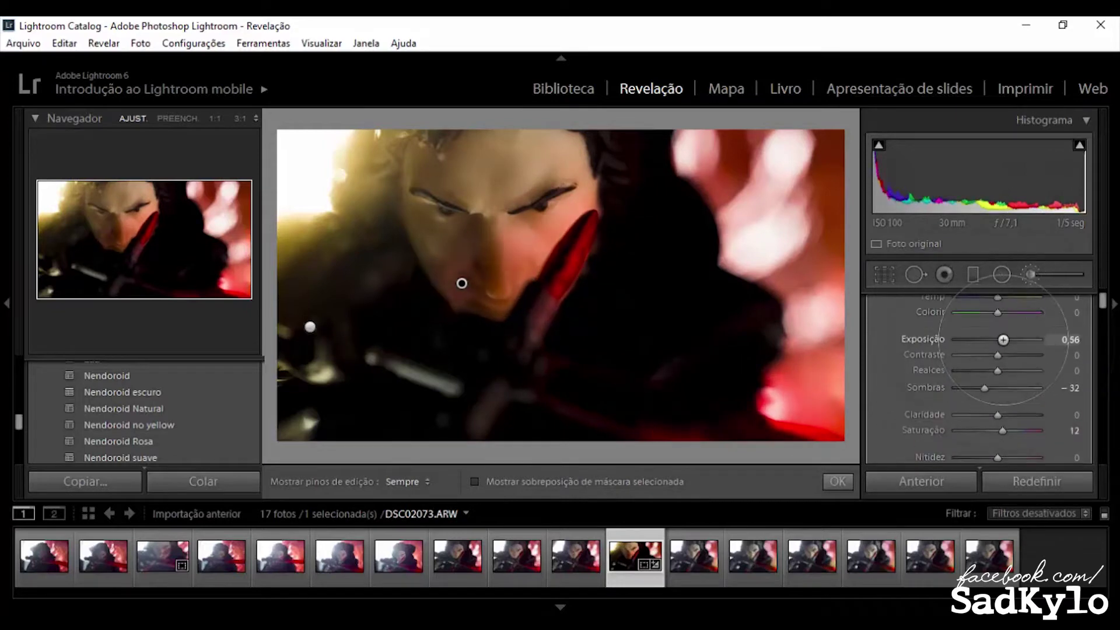
scroll(1008, 358, "up", 2)
mouse_move(985, 390)
left_mouse_down()
mouse_move(971, 388)
mouse_move(990, 371)
left_mouse_up()
mouse_move(997, 415)
left_mouse_down()
mouse_move(1011, 417)
mouse_move(997, 414)
left_mouse_up()
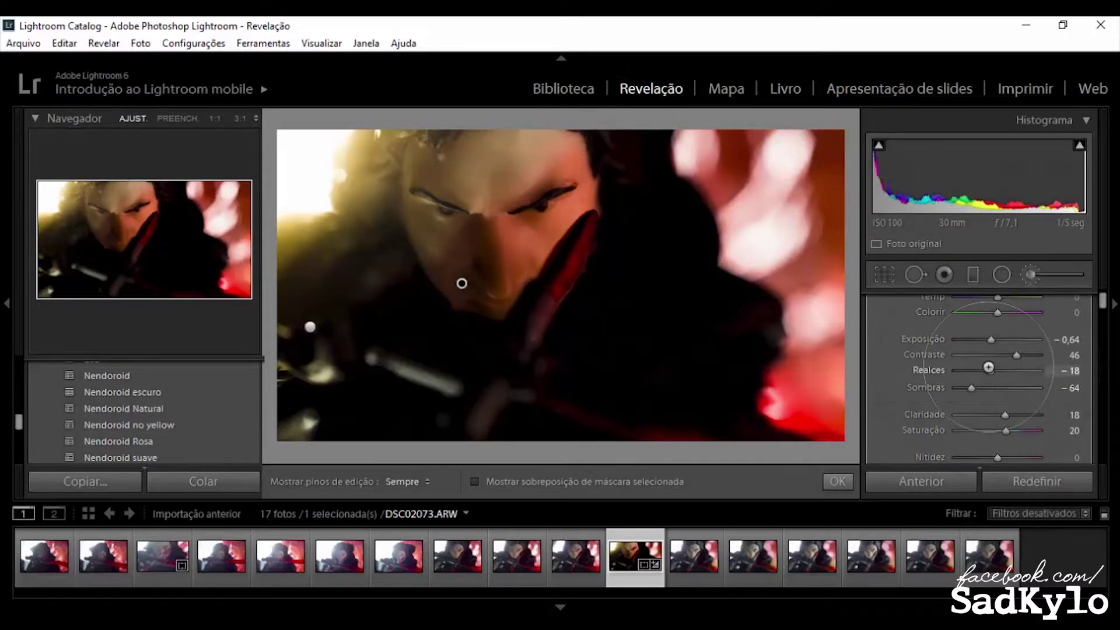
scroll(996, 339, "up", 2)
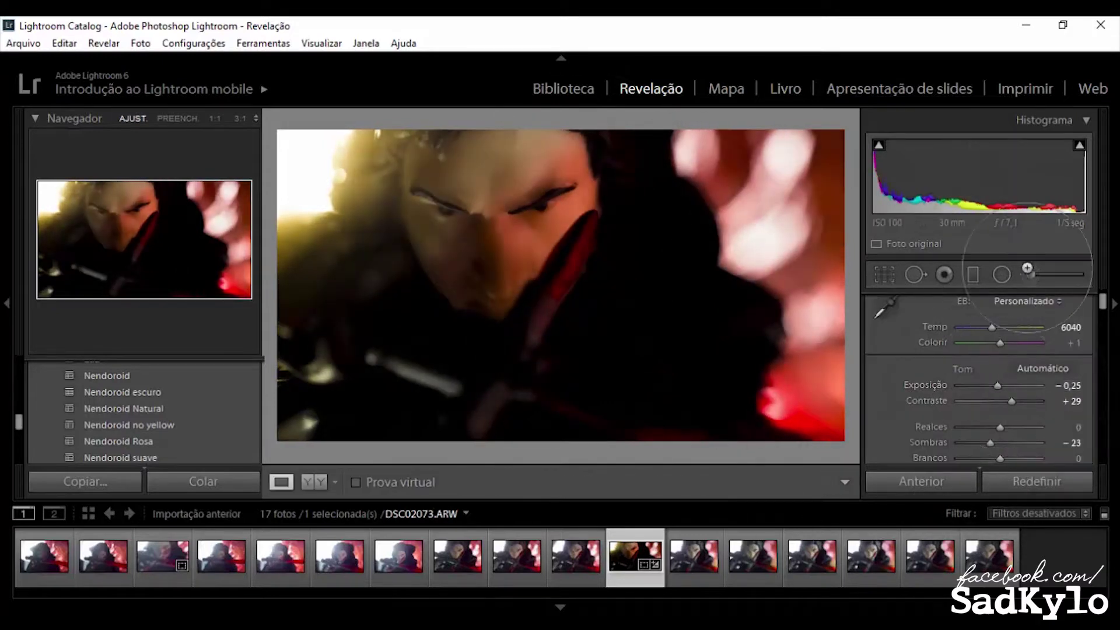
- Add a second adjustment-brush mask on the shadowed cheek with exposure −1.36 and finish the brush edit
scroll(1015, 315, "down", 5)
left_click(405, 222)
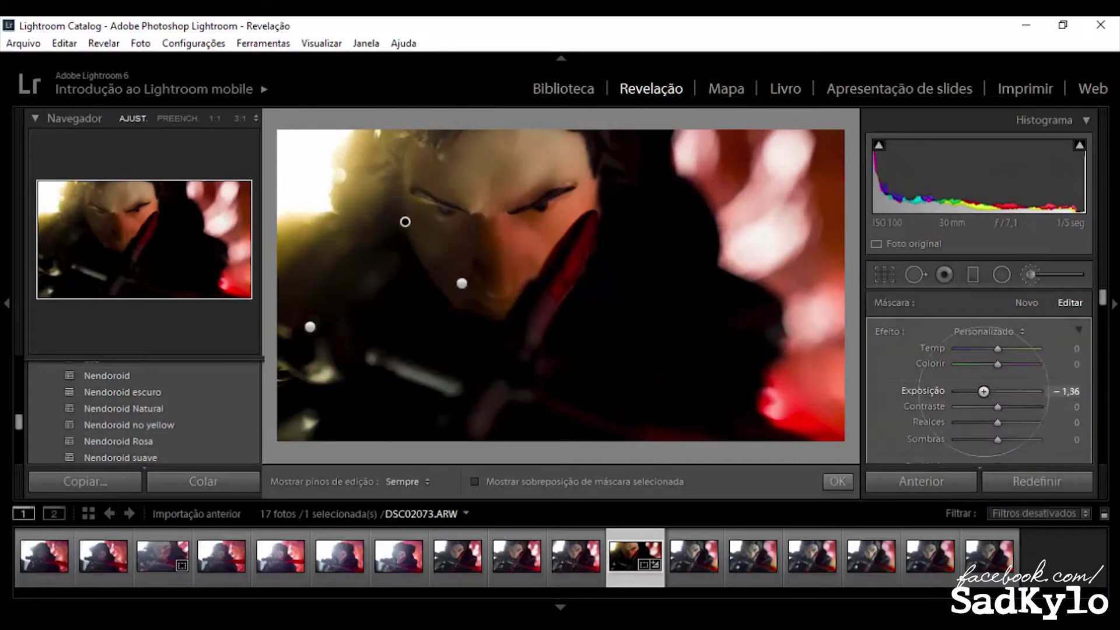
left_click(838, 481)
left_click(851, 481)
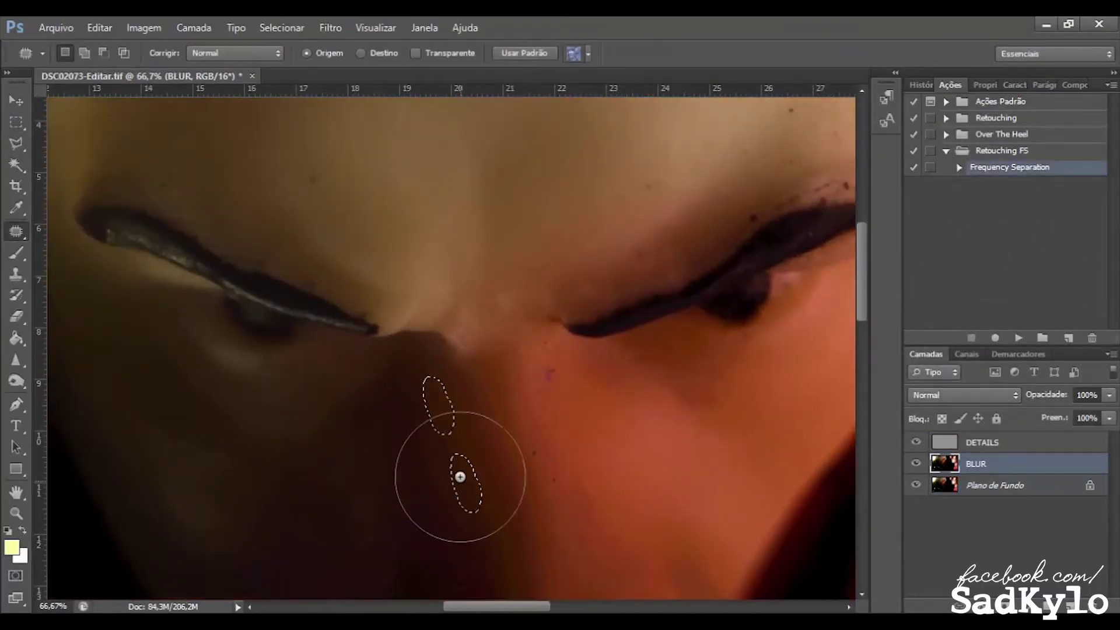
- In Photoshop, patch blemishes on the nose and around the eyes, alternating between the BLUR and DETAILS layers
left_click_drag(458, 462, 429, 475)
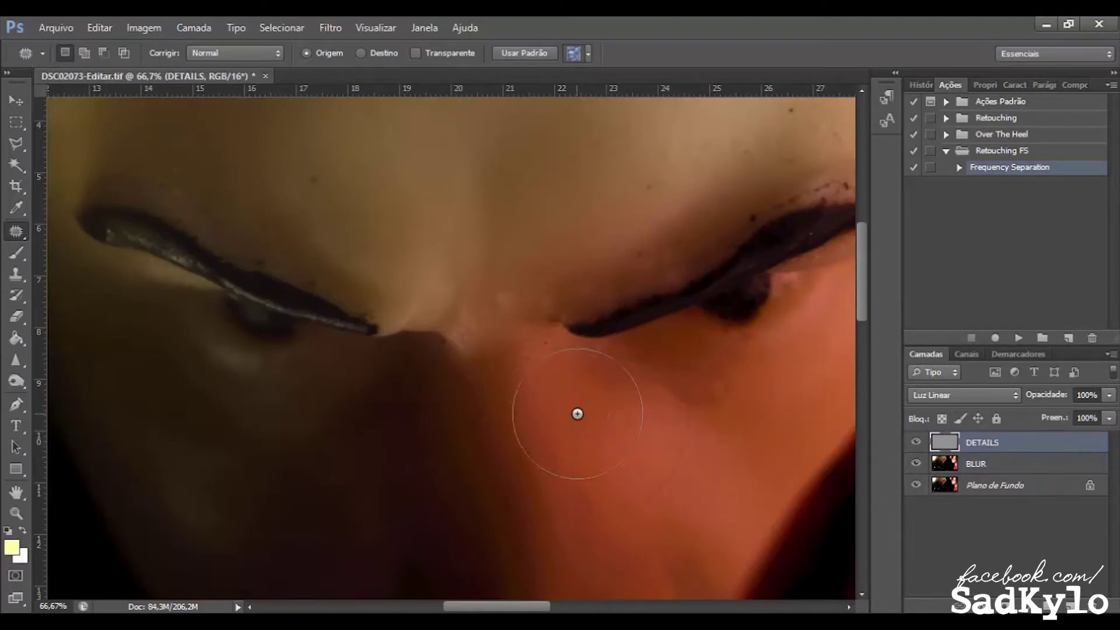
mouse_move(533, 358)
left_mouse_down()
mouse_move(526, 369)
mouse_move(546, 367)
left_mouse_up()
key("alt+bracketleft")
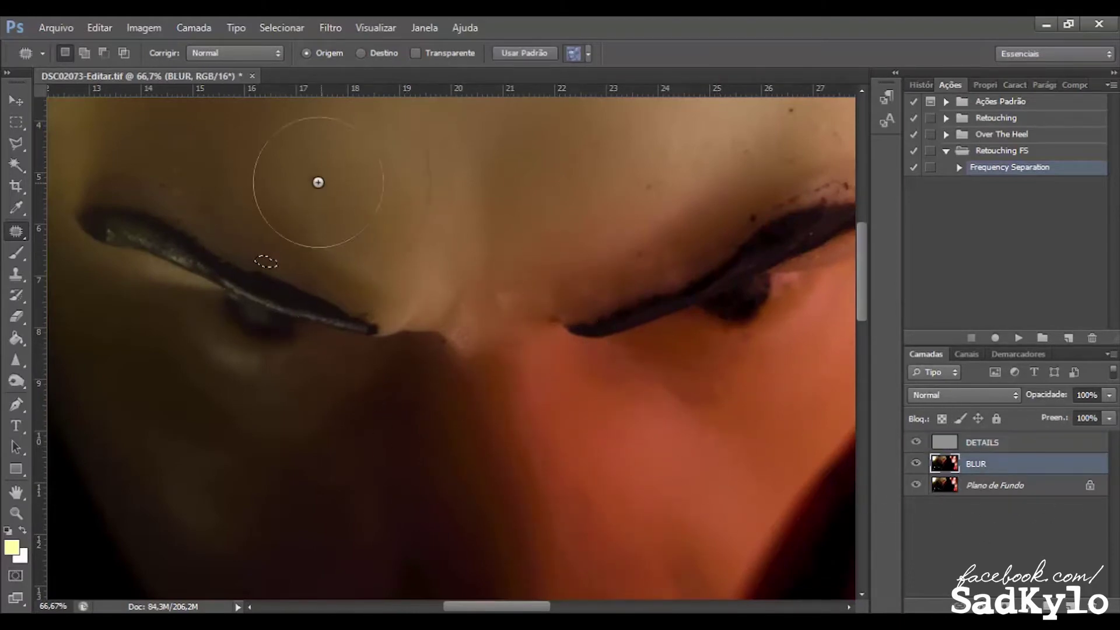
left_click_drag(272, 354, 279, 361)
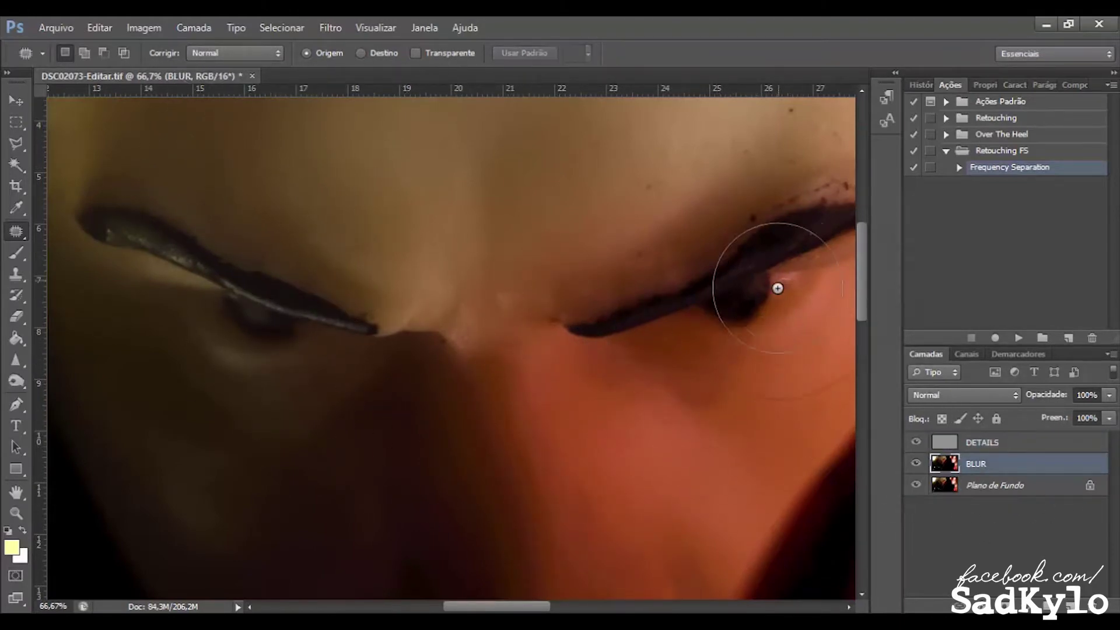
- Patch the uneven skin above the outer eyebrow on the red-lit side, on both the DETAILS and BLUR layers
left_click_drag(826, 129, 518, 258)
key("alt+bracketright")
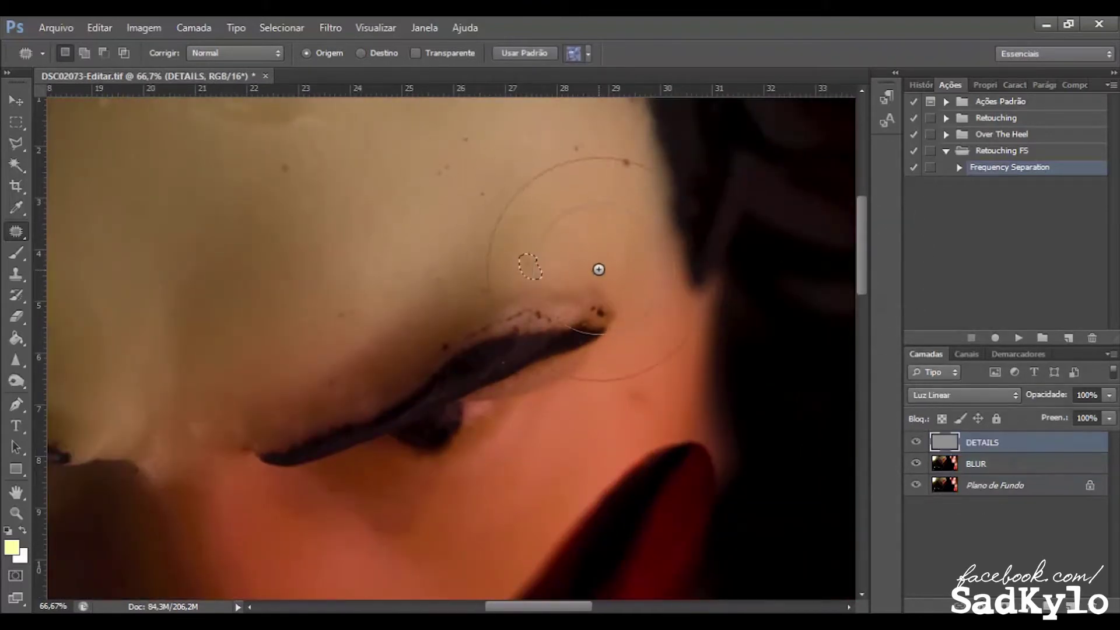
key("alt+bracketleft")
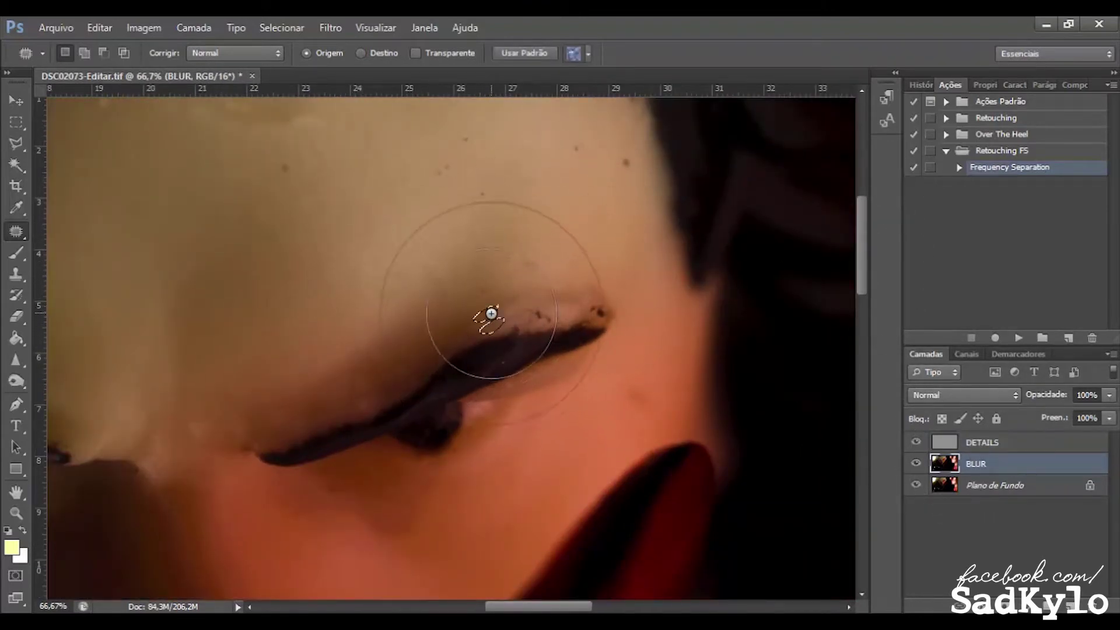
left_click_drag(535, 337, 611, 370)
key("ctrl+d")
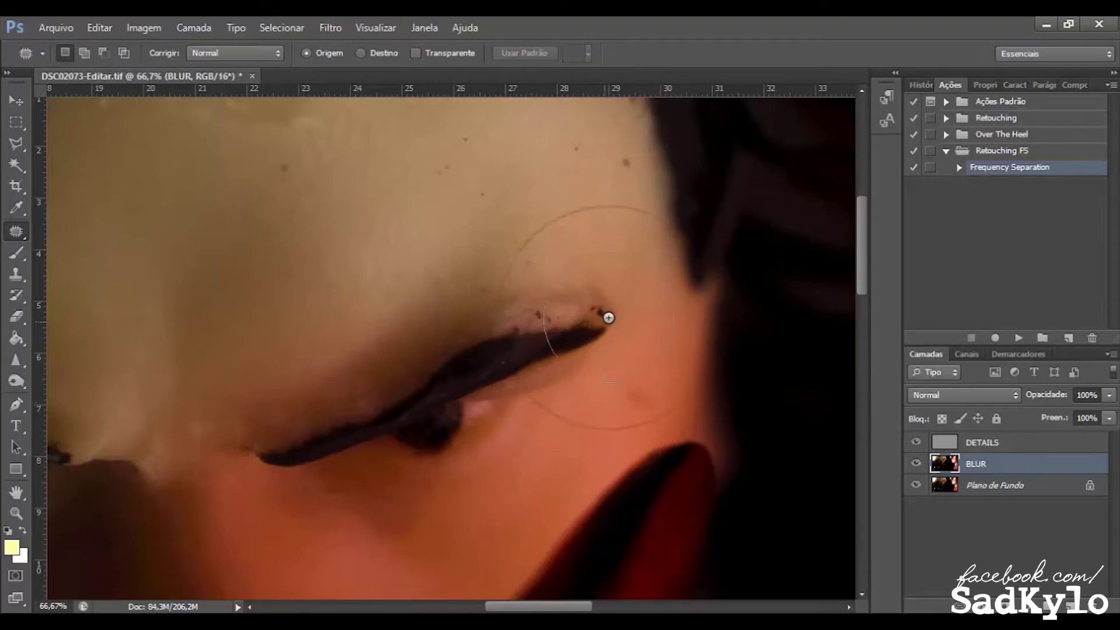
- Retouch the dark specks over the red-lit eyebrow's outer end on the BLUR layer with the Spot Healing and Healing Brush tools
key("shift+j")
left_click(565, 265, "alt")
left_click(590, 265)
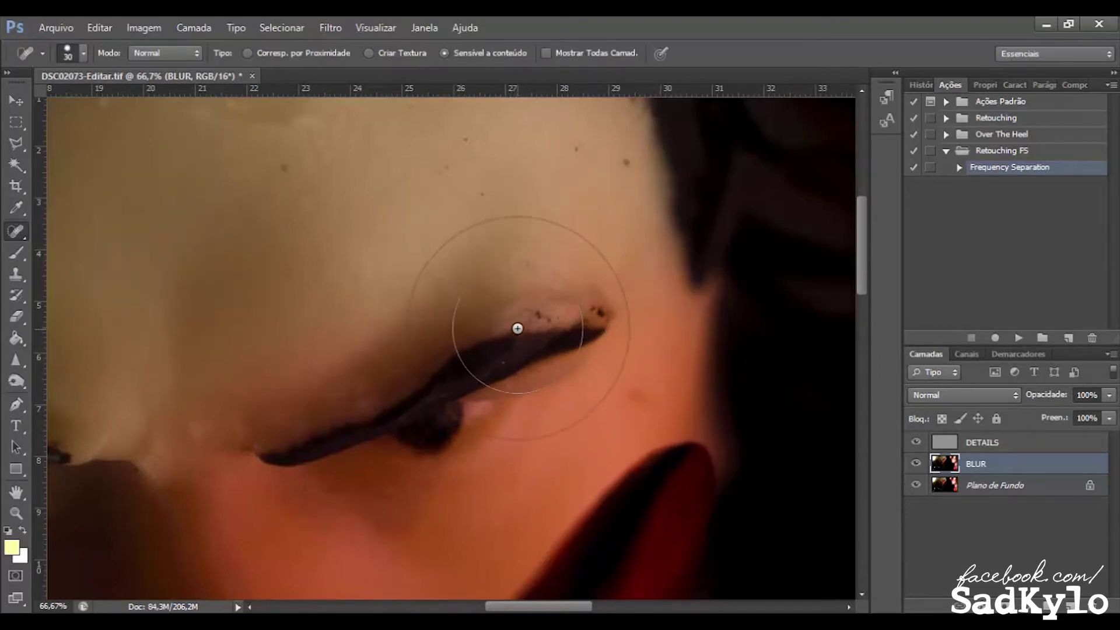
left_click_drag(517, 325, 521, 335)
key("shift+j")
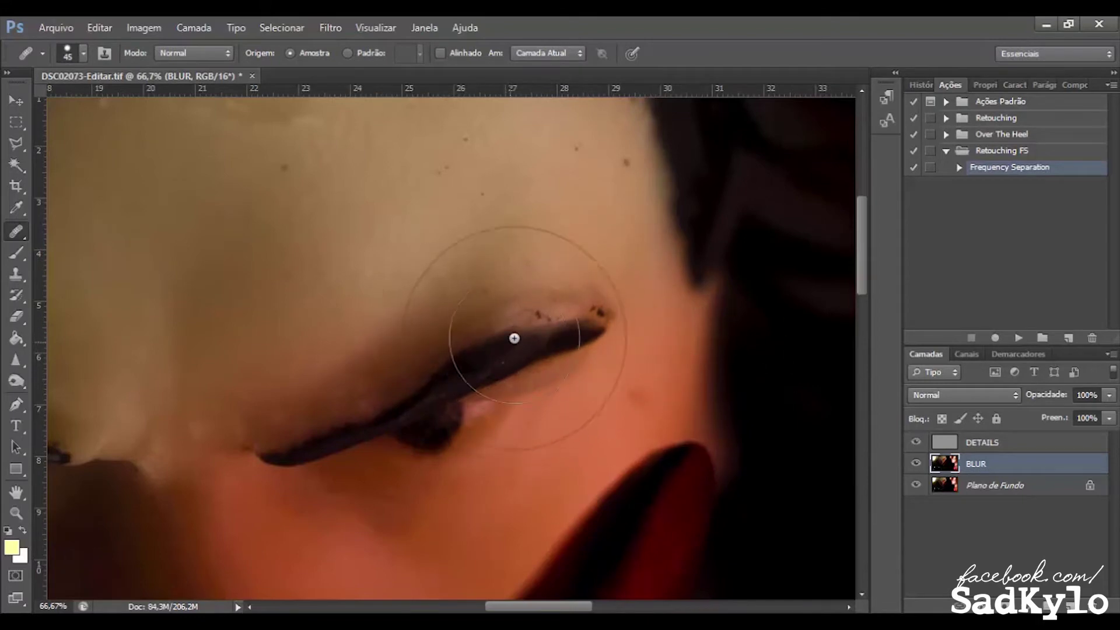
key("shift+j")
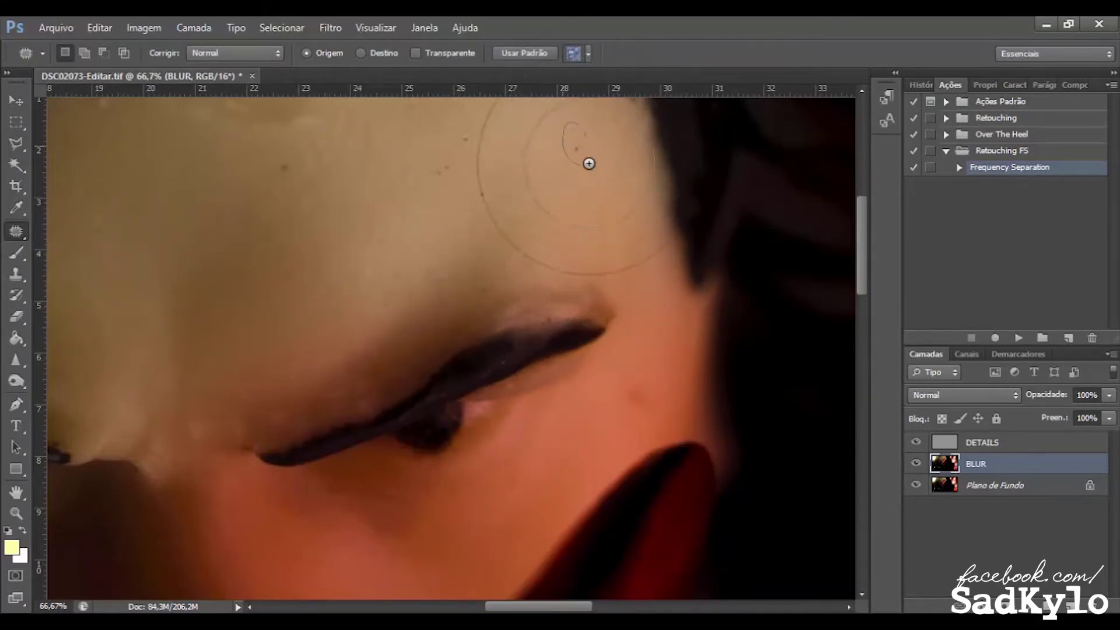
- Patch out the small moles on the forehead above the red-lit eyebrow, switching between the DETAILS and BLUR layers
key("alt+bracketright")
key("alt+bracketleft")
key("ctrl+d")
key("alt+bracketright")
key("alt+bracketleft")
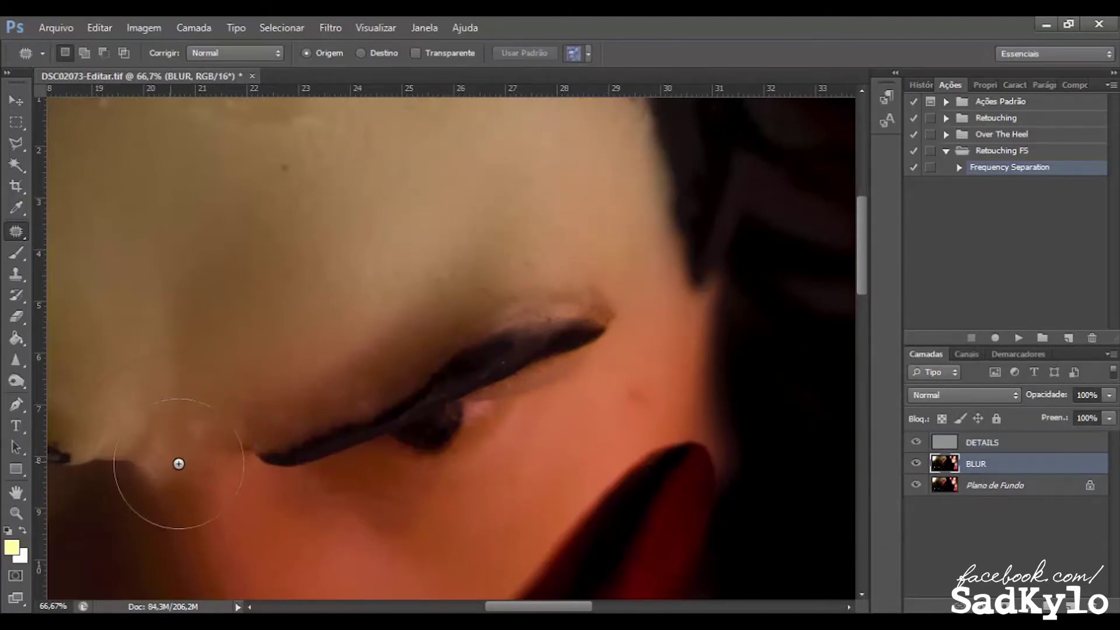
- Patch the remaining spot and uneven tone in the middle of the upper forehead, ending on the BLUR layer
scroll(229, 300, "up", 3)
left_click_drag(175, 304, 384, 286)
key("alt+bracketright")
left_click(986, 464)
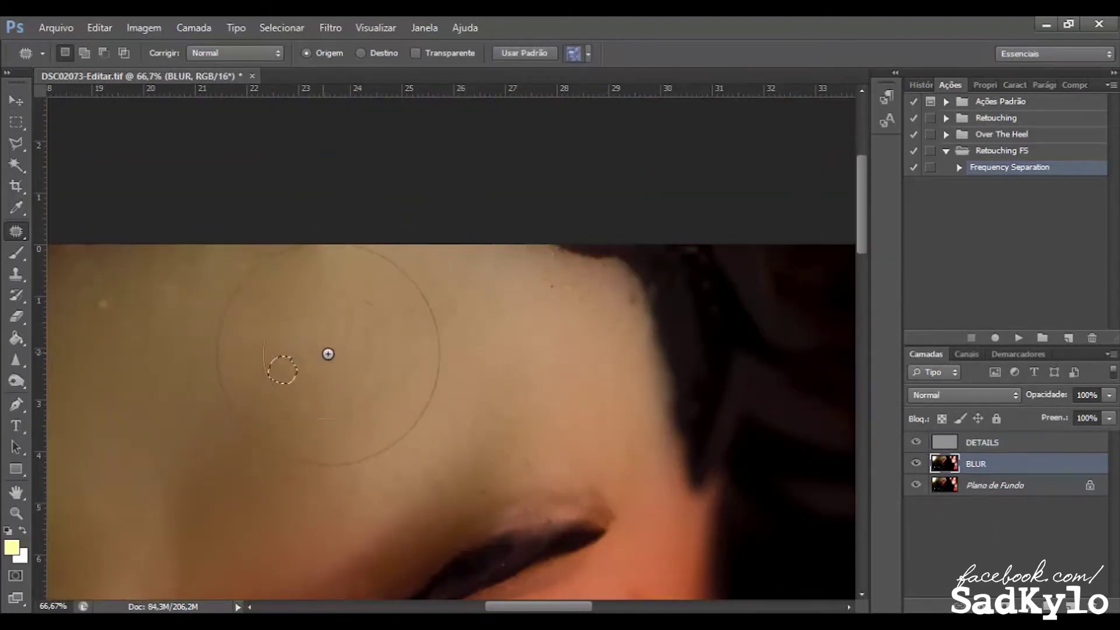
key("ctrl+d")
- Patch the light smudge below the hair tip and the nearby hairline skin on the yellow-lit side of the forehead
scroll(408, 466, "left", 5)
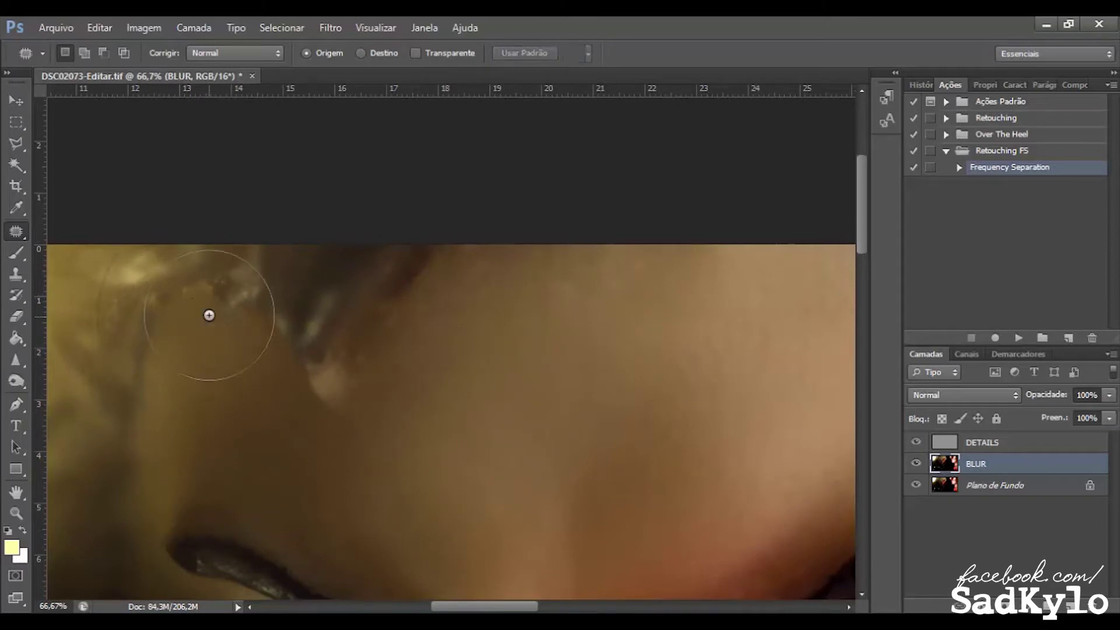
key("alt+bracketright")
key("alt+bracketleft")
left_click_drag(337, 407, 430, 332)
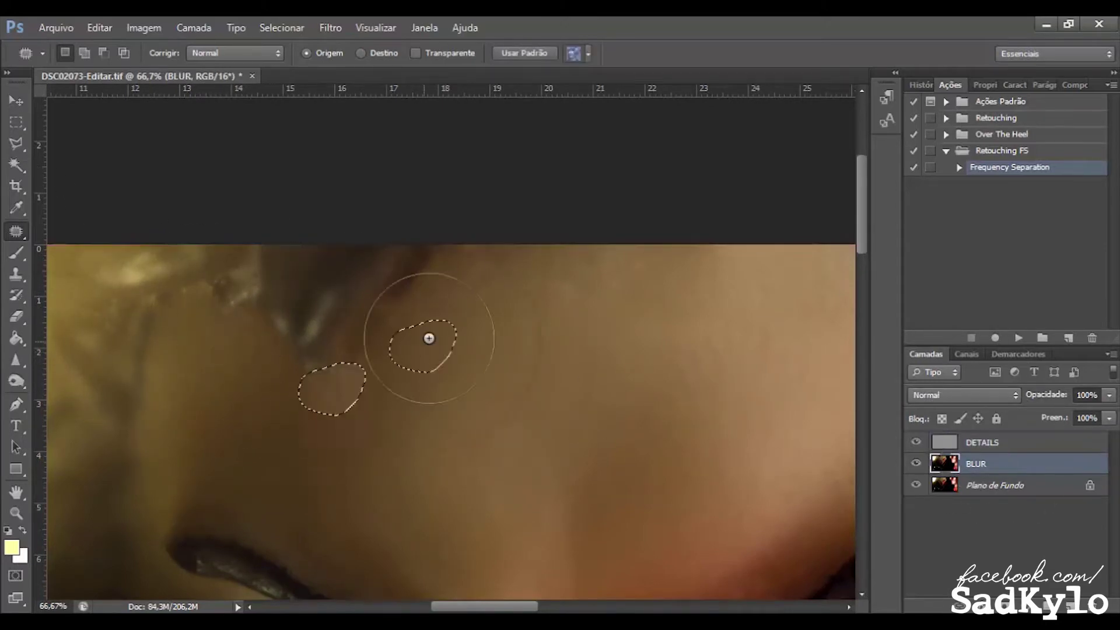
left_click_drag(338, 380, 252, 265)
key("ctrl+d")
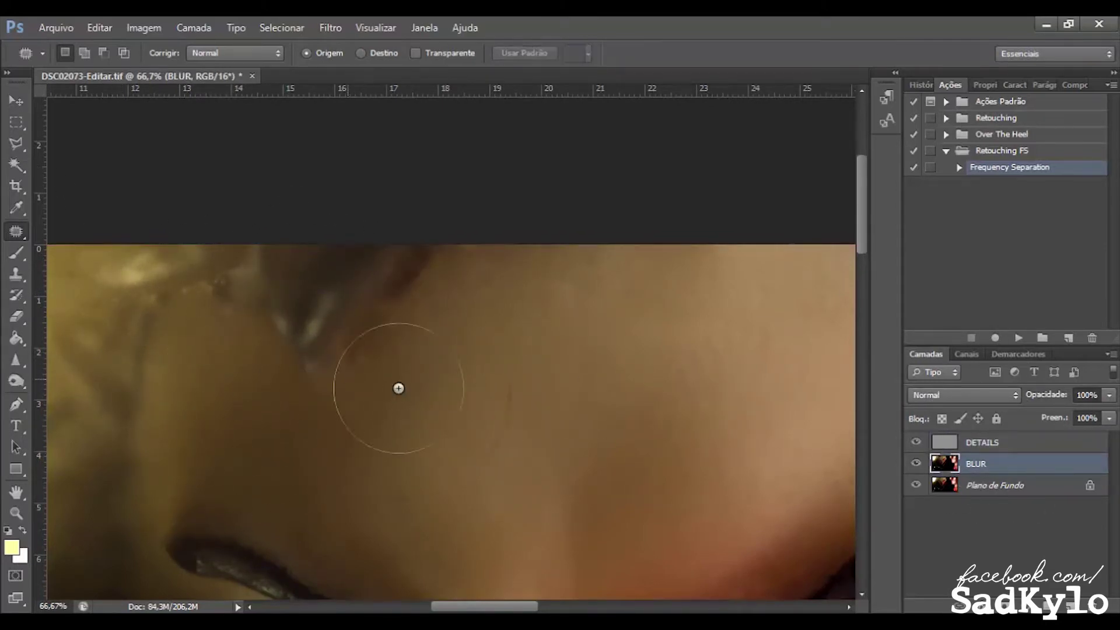
- Paint two straight white lightsaber blades on Camada 1 with a 300 px brush, one along the lower hilt and one rising beside the face
key("ctrl+minus")
key("ctrl+minus")
key("ctrl+minus")
key("ctrl+minus")
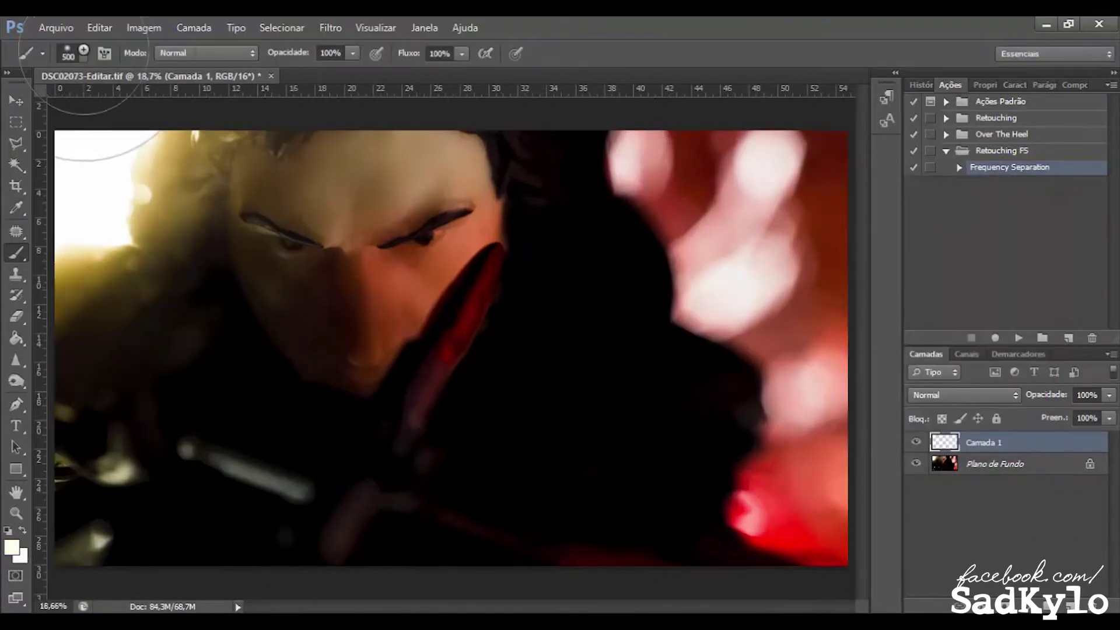
key("bracketleft")
key("bracketleft")
left_click(438, 474)
left_click(752, 561, "shift")
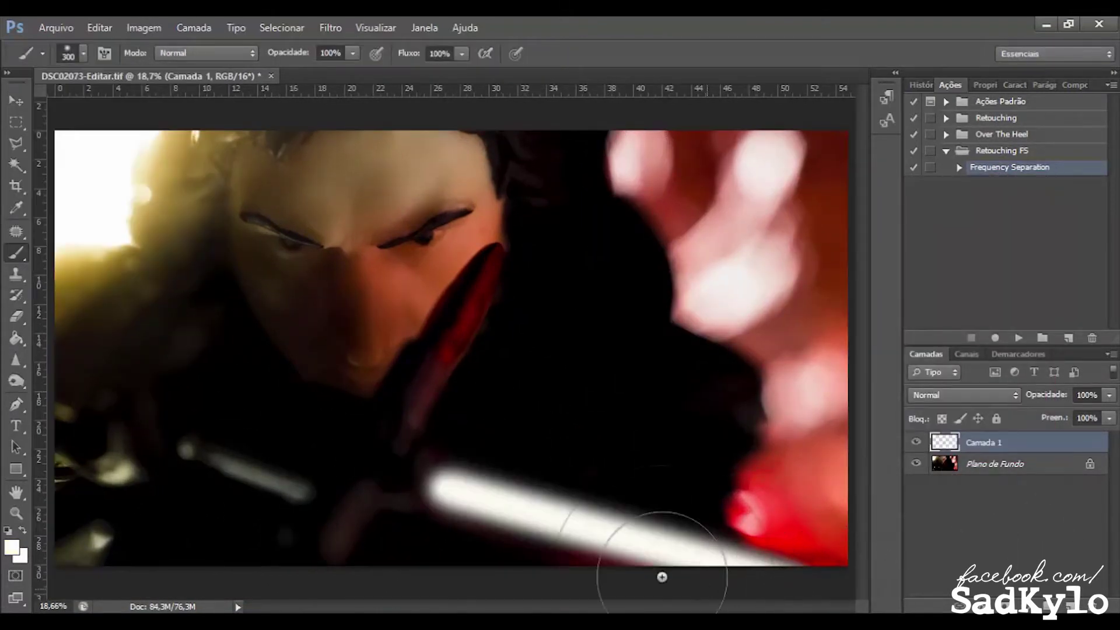
left_click(446, 337)
left_click(569, 146, "shift")
- Lasso the lower blade, transform and warp it so it widens toward the image's lower-right corner, and clear the selection
key("l")
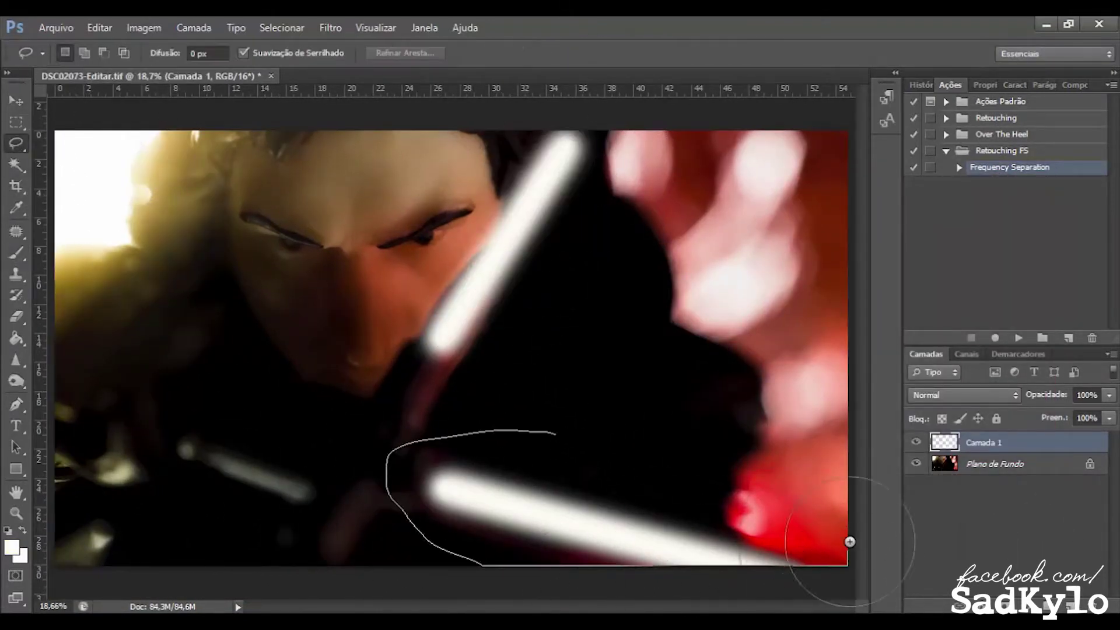
left_click_drag(849, 542, 849, 561)
right_click(543, 487)
left_click(659, 382)
right_click(642, 558)
left_click(725, 470)
mouse_move(849, 499)
left_mouse_down()
mouse_move(725, 583)
mouse_move(744, 554)
left_mouse_up()
right_click(575, 513)
left_click(812, 513)
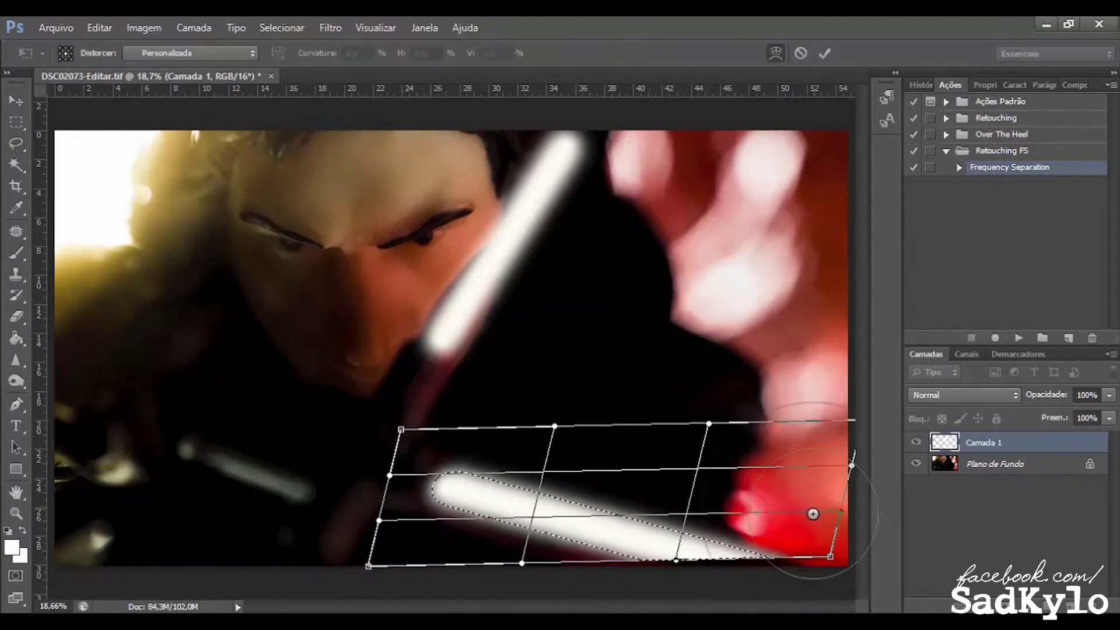
mouse_move(813, 513)
left_mouse_down()
mouse_move(641, 535)
mouse_move(850, 548)
left_mouse_up()
key("Return")
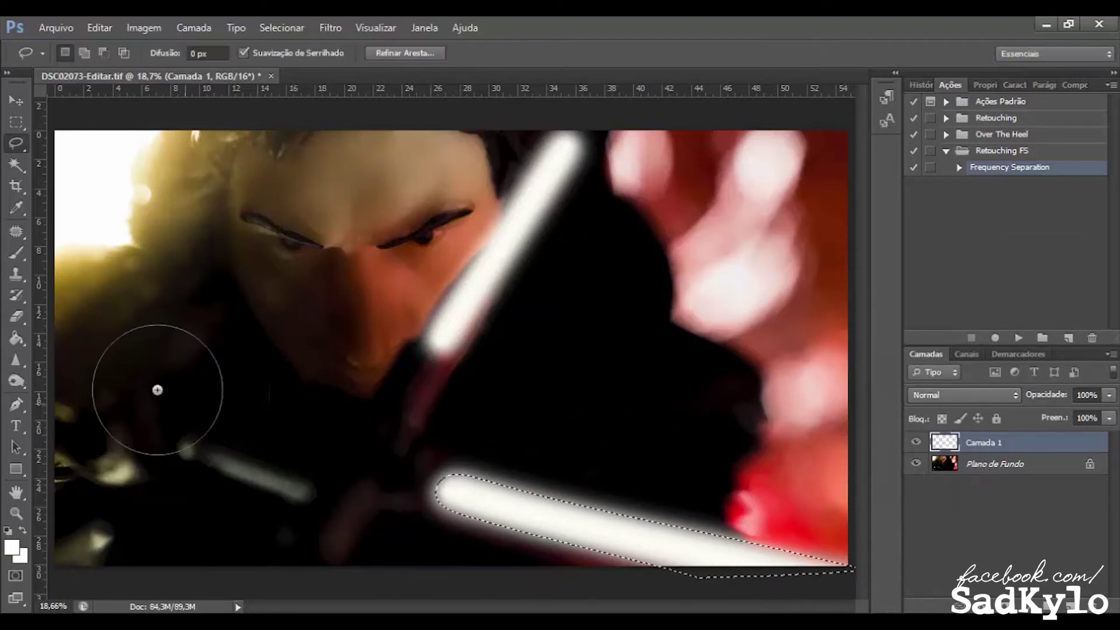
key("ctrl+d")
- Trim the edges of both blades with a 250 px eraser, tapering the upper blade toward its tip
left_click(16, 360)
left_click(87, 392)
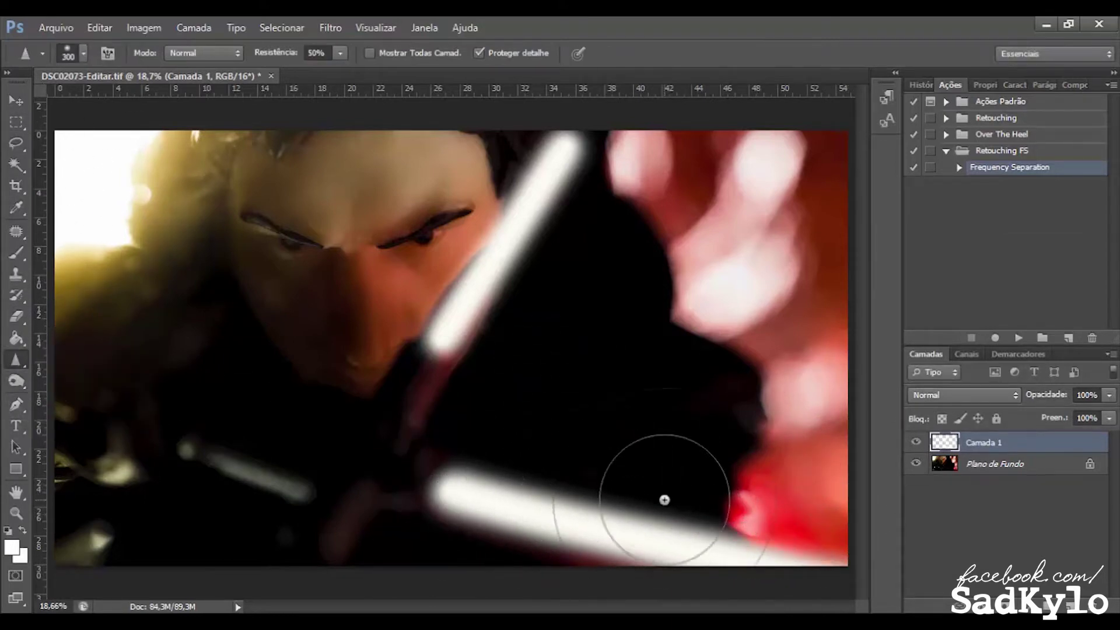
left_click(16, 317)
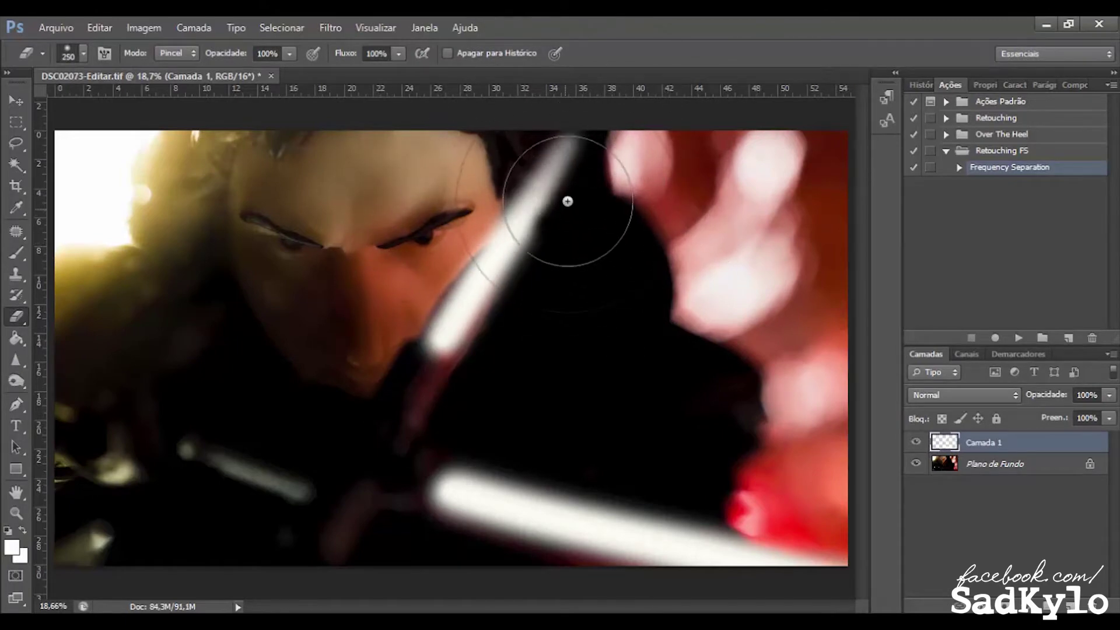
mouse_move(568, 201)
left_mouse_down()
mouse_move(495, 194)
mouse_move(550, 475)
mouse_move(478, 545)
left_mouse_up()
- Lasso the upper blade and reshape it with a transform, and select the lower blade for further reshaping
left_click(16, 122)
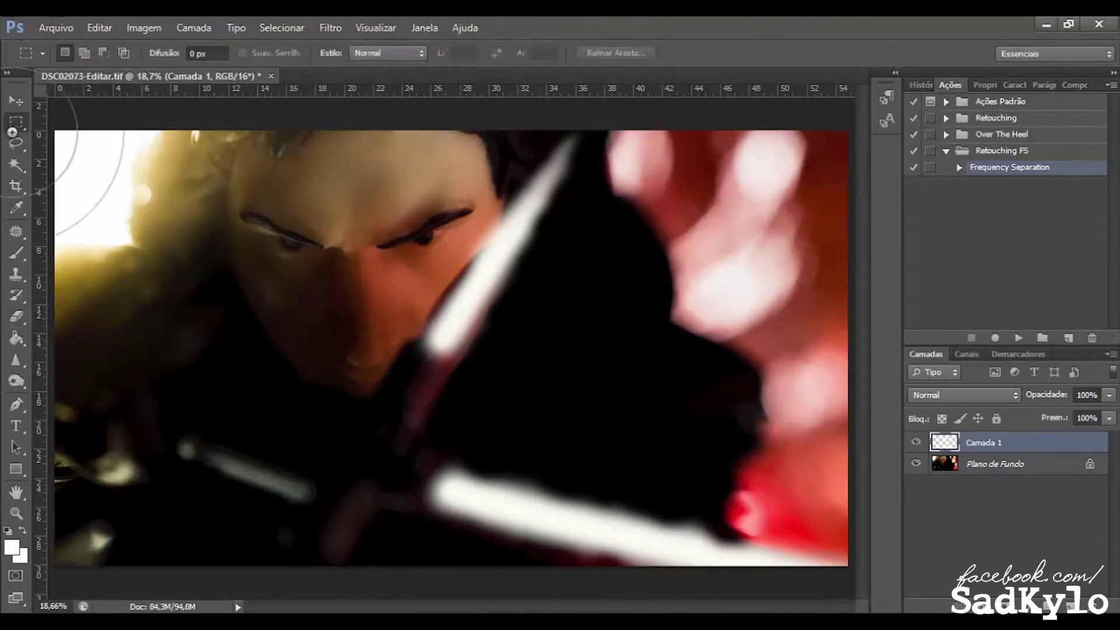
left_click(16, 143)
left_click_drag(572, 146, 443, 350)
right_click(554, 213)
left_click(637, 425)
left_click_drag(644, 395, 670, 404)
key("Return")
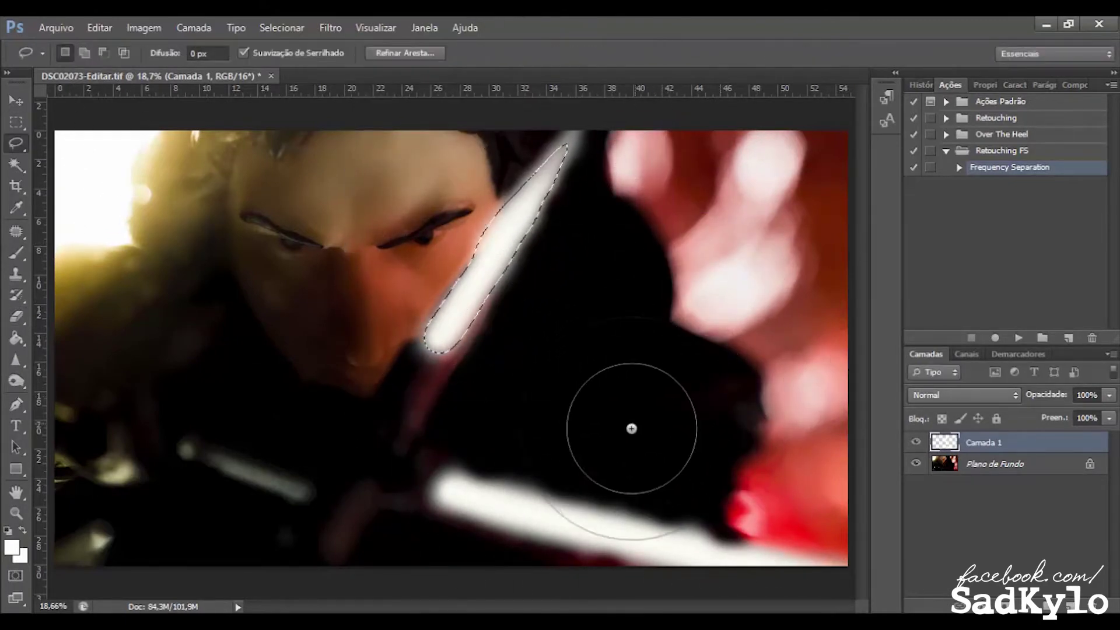
mouse_move(694, 514)
left_mouse_down()
mouse_move(700, 599)
mouse_move(688, 525)
left_mouse_up()
right_click(499, 500)
left_click(562, 460)
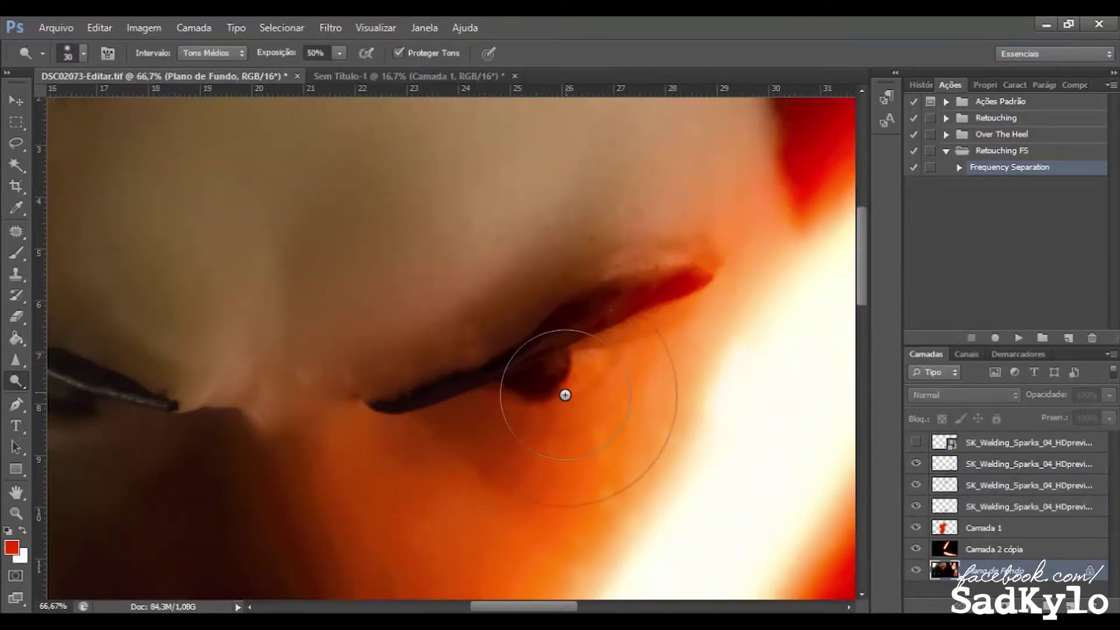
- Shade and highlight both eyes on the Plano de Fundo layer with the Burn tool at 18% and the Dodge tool at 50% exposure
right_click(16, 381)
left_click(99, 393)
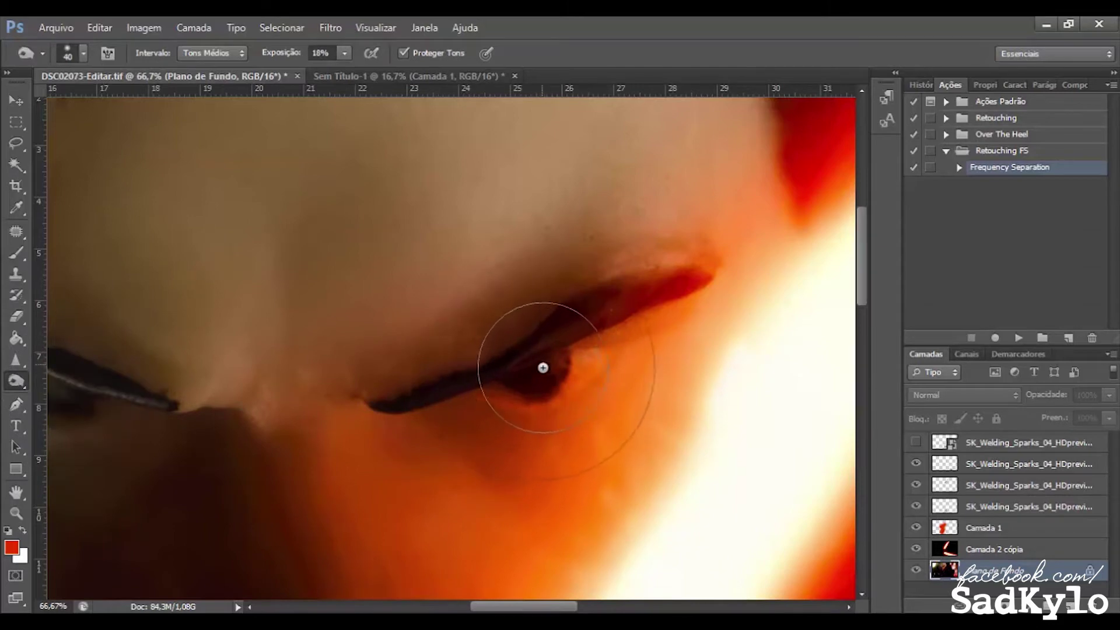
scroll(539, 367, "left", 5)
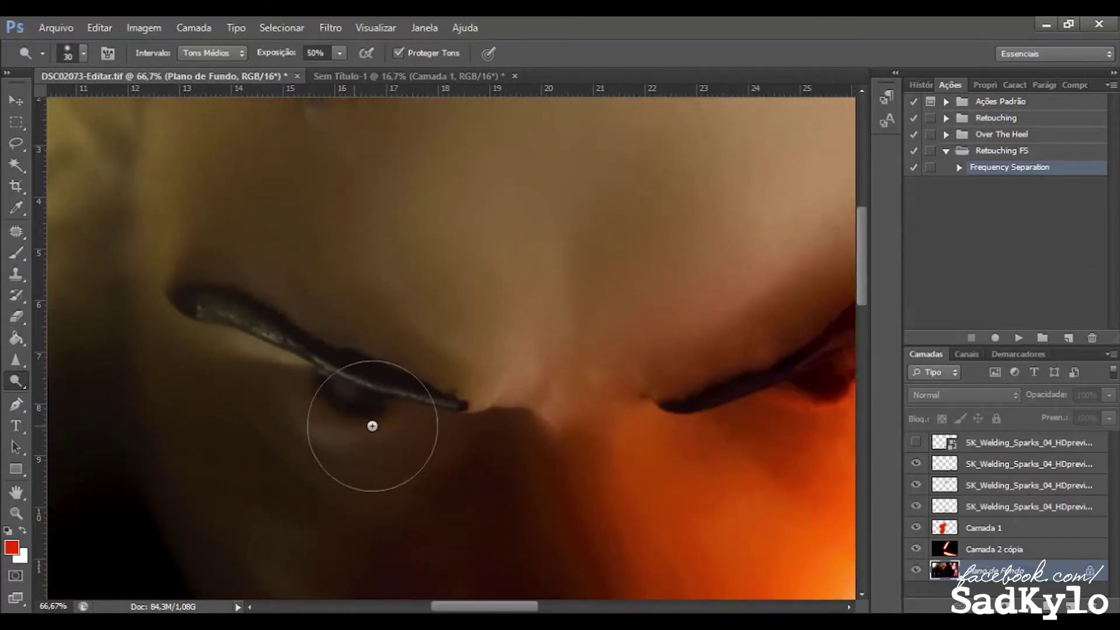
right_click(16, 381)
left_click(99, 393)
- Clean up the lower edge of the red-lit eye's iris on the Plano de Fundo layer with a 50 px Clone Stamp
key("ctrl+minus")
key("ctrl+minus")
key("ctrl+minus")
key("ctrl+minus")
key("ctrl+plus")
key("ctrl+plus")
key("ctrl+plus")
key("ctrl+plus")
key("ctrl+plus")
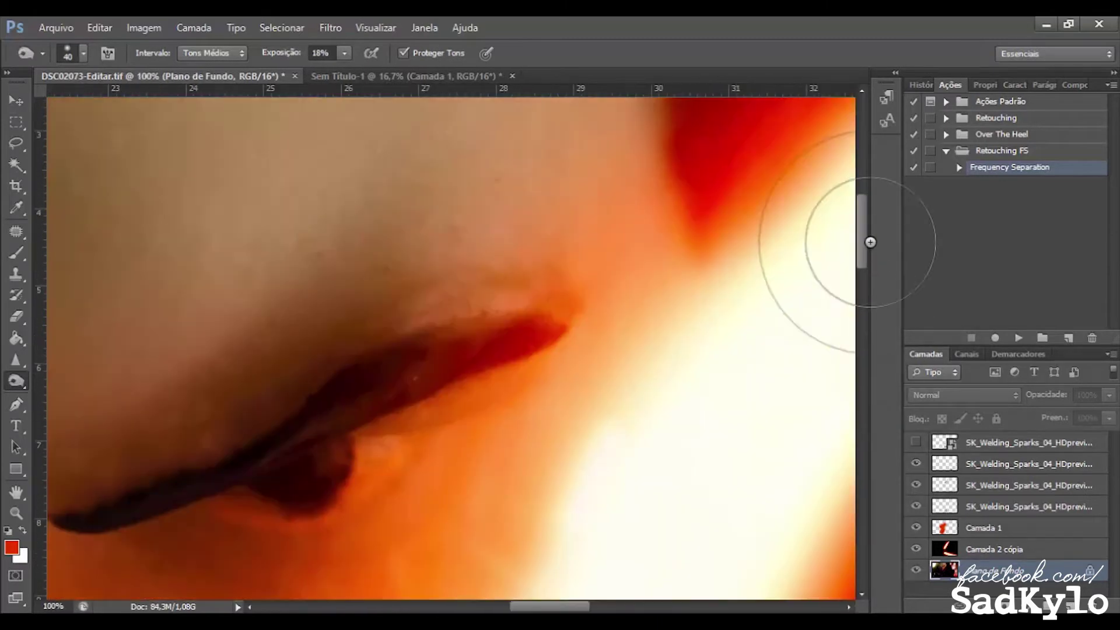
key("s")
scroll(340, 506, "left", 5)
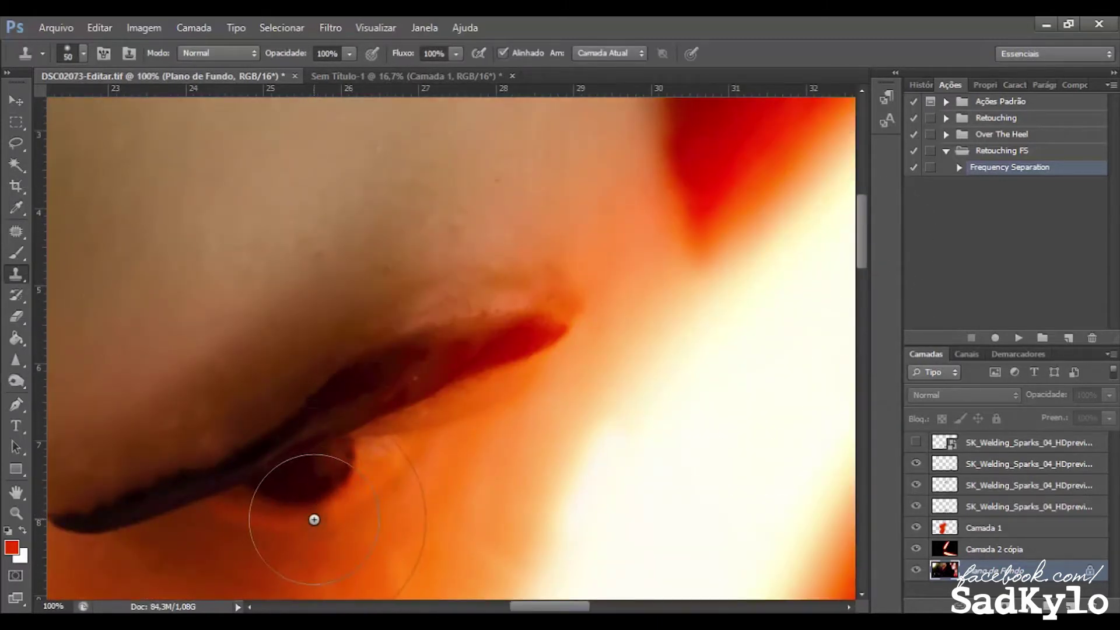
scroll(562, 518, "down", 2)
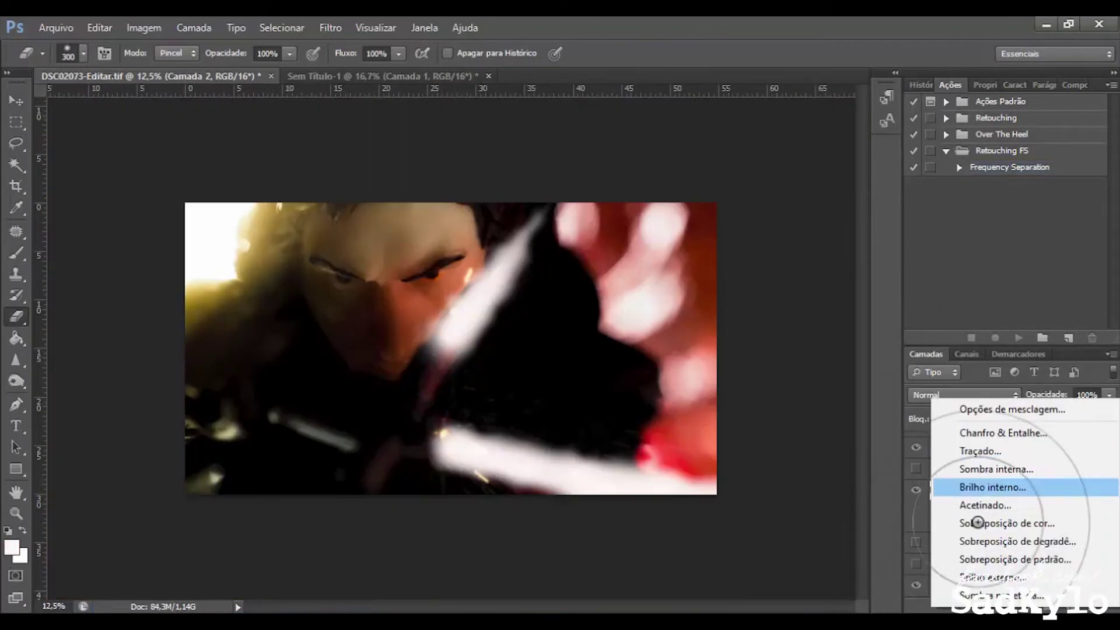
- Apply an Outer Glow (Brilho Externo) to the lightsaber blades on Camada 2
left_click(983, 465)
key("Return")
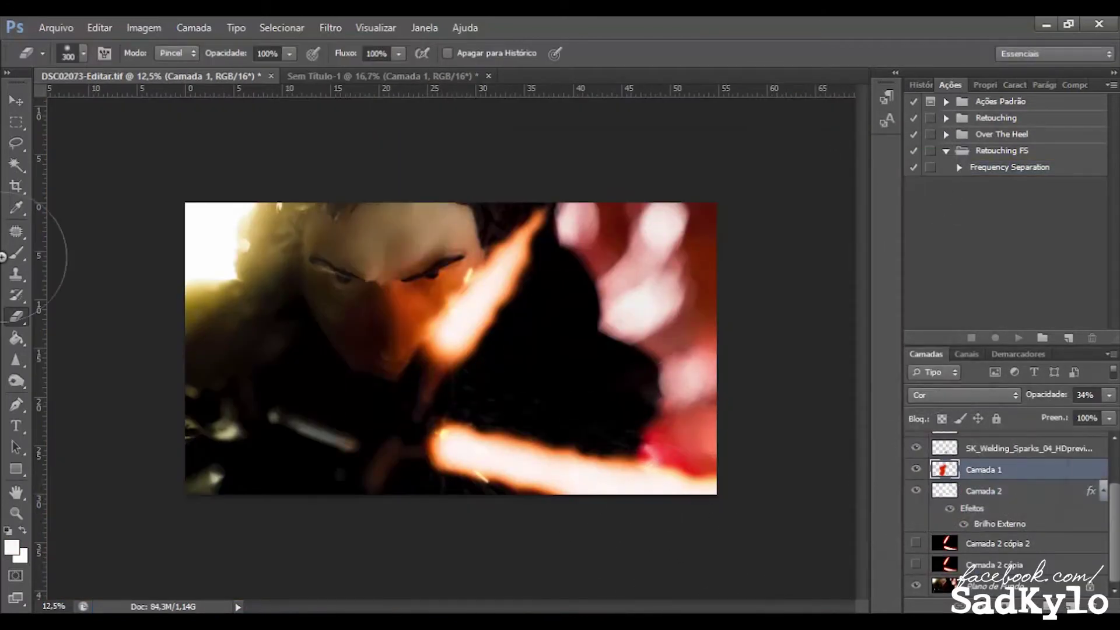
- Paint sampled orange light over the face and background on Camada 1 with a 600 px brush and raise the layer's opacity
left_click(409, 312, "alt")
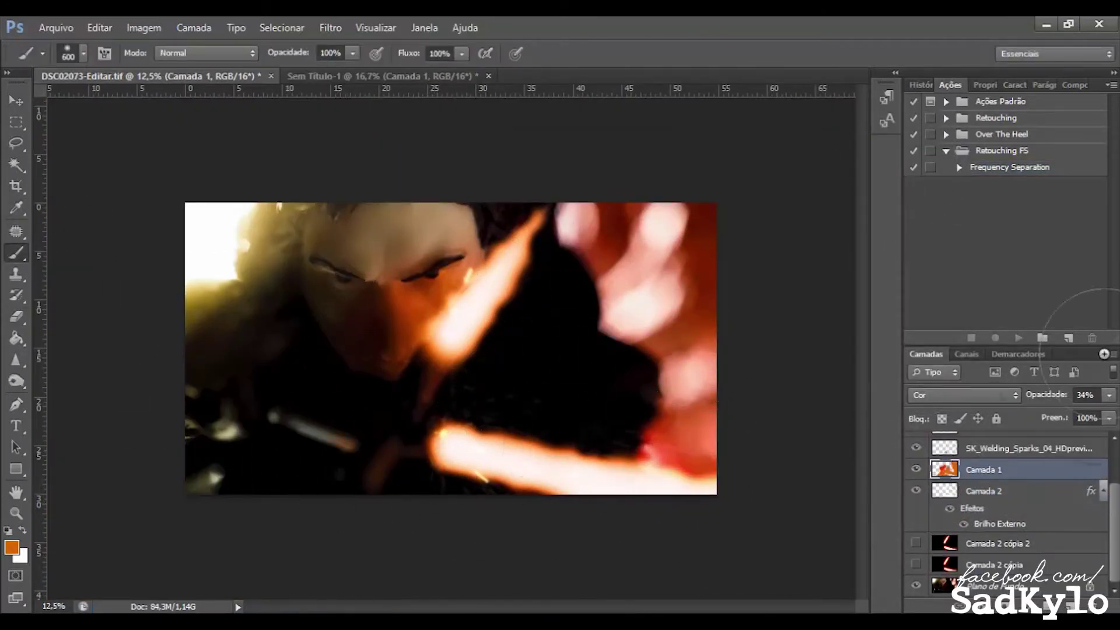
left_click_drag(1109, 395, 1114, 424)
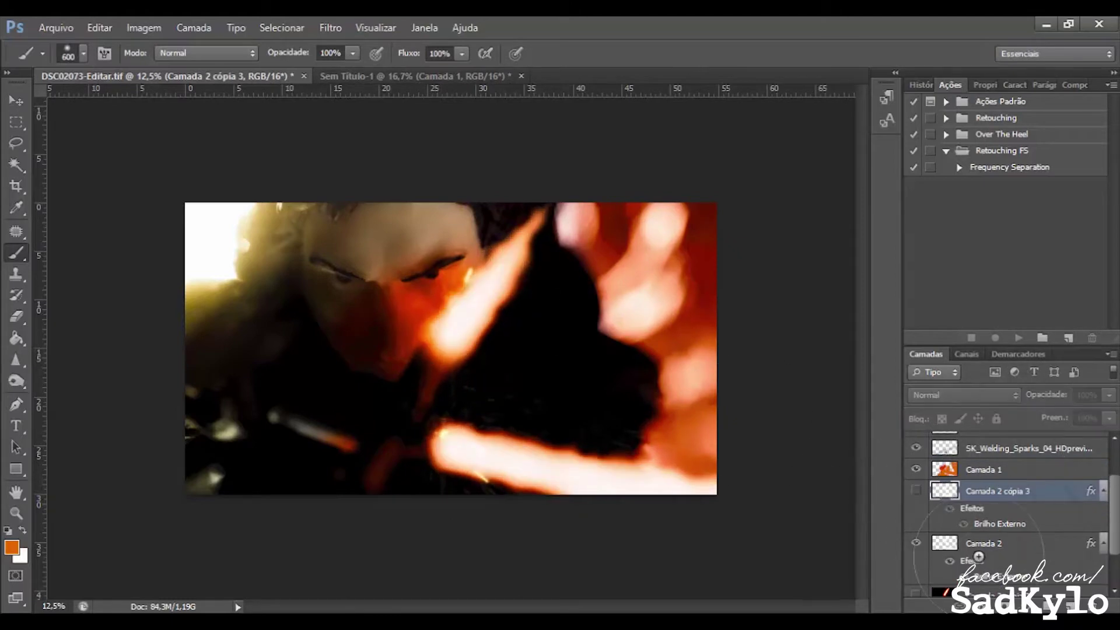
- Lasso the upper blade on Camada 2 and reposition it with a transform
left_click(984, 470)
key("m")
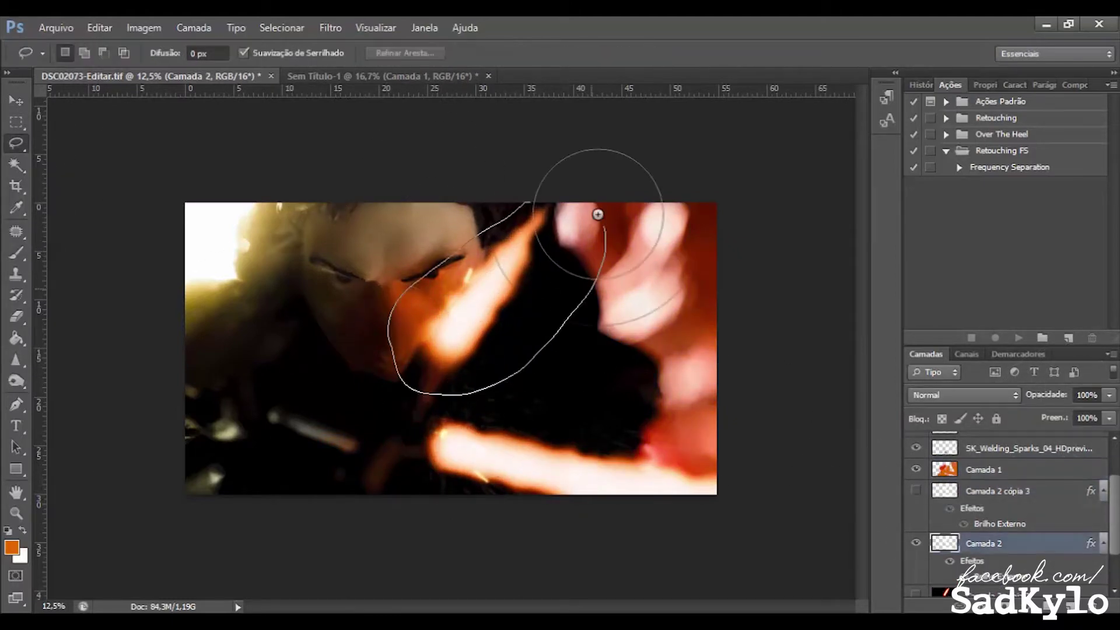
key("ctrl+t")
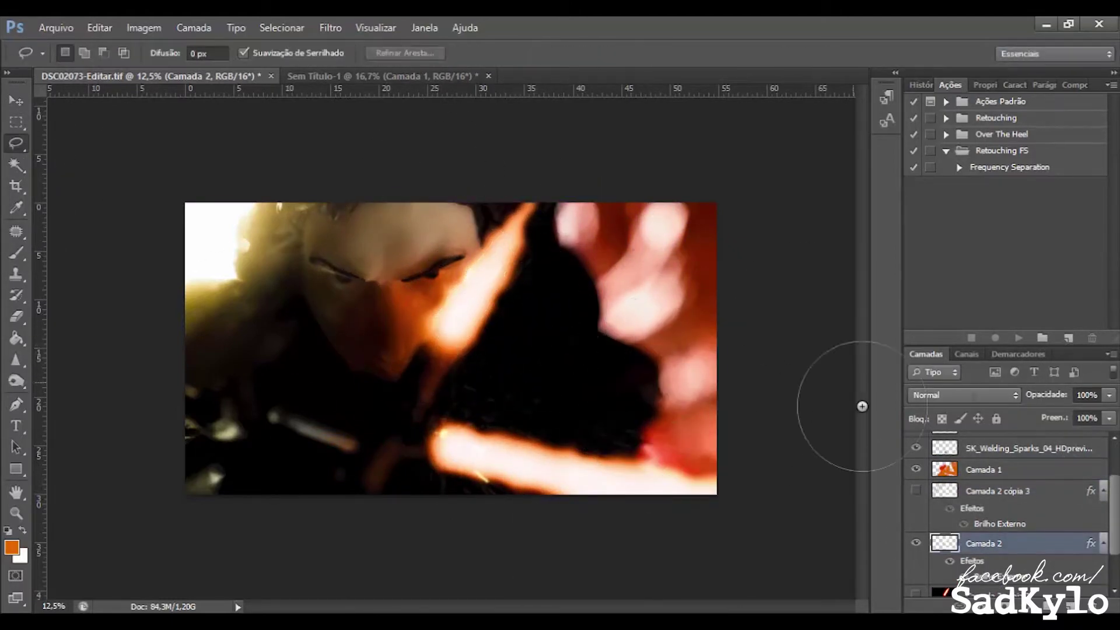
- Duplicate Camada 2 and apply a 25 px Box Blur to the copy
key("ctrl+j")
key("ctrl+alt+f")
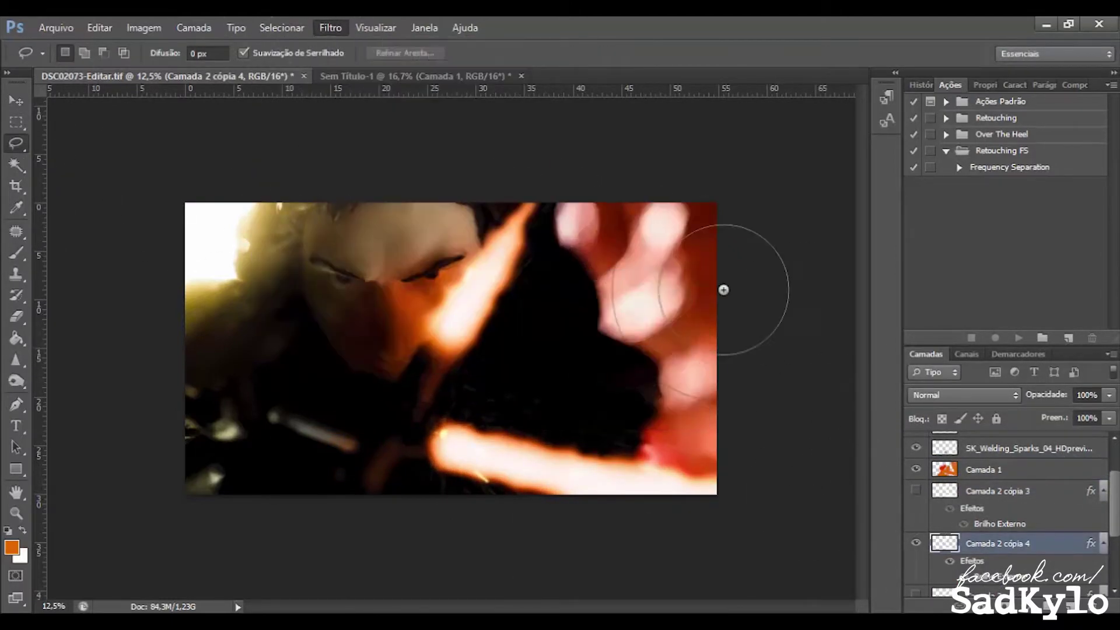
left_click_drag(650, 372, 633, 373)
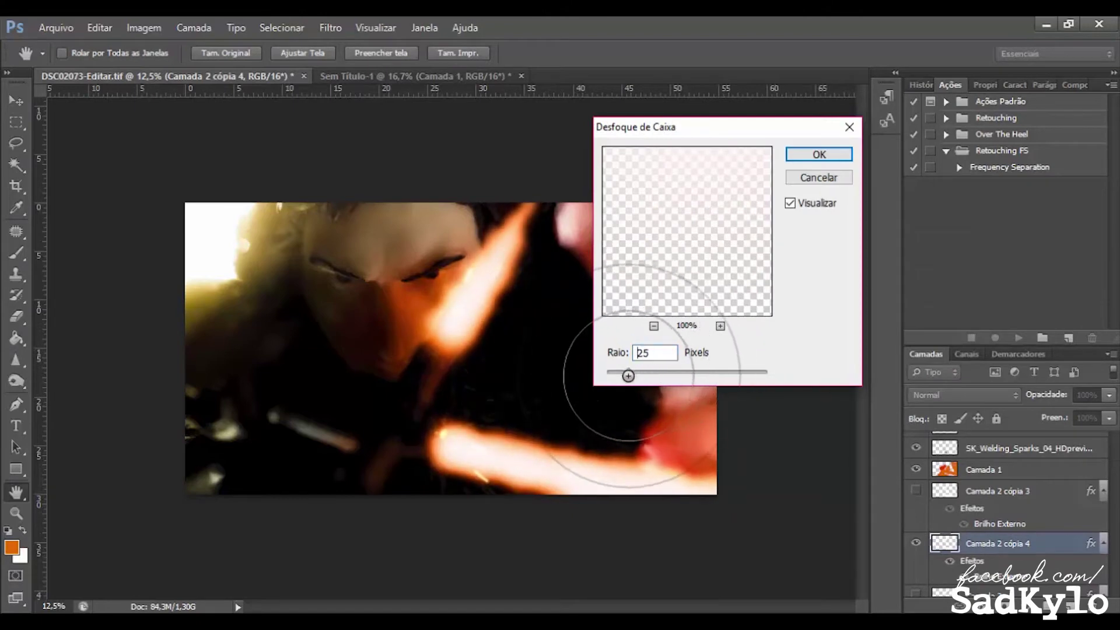
left_click(819, 154)
- Adjust the opacity of the welding sparks layer directly above Camada 1, and add an empty layer at the top of the stack
scroll(991, 525, "up", 1)
left_click(1023, 507)
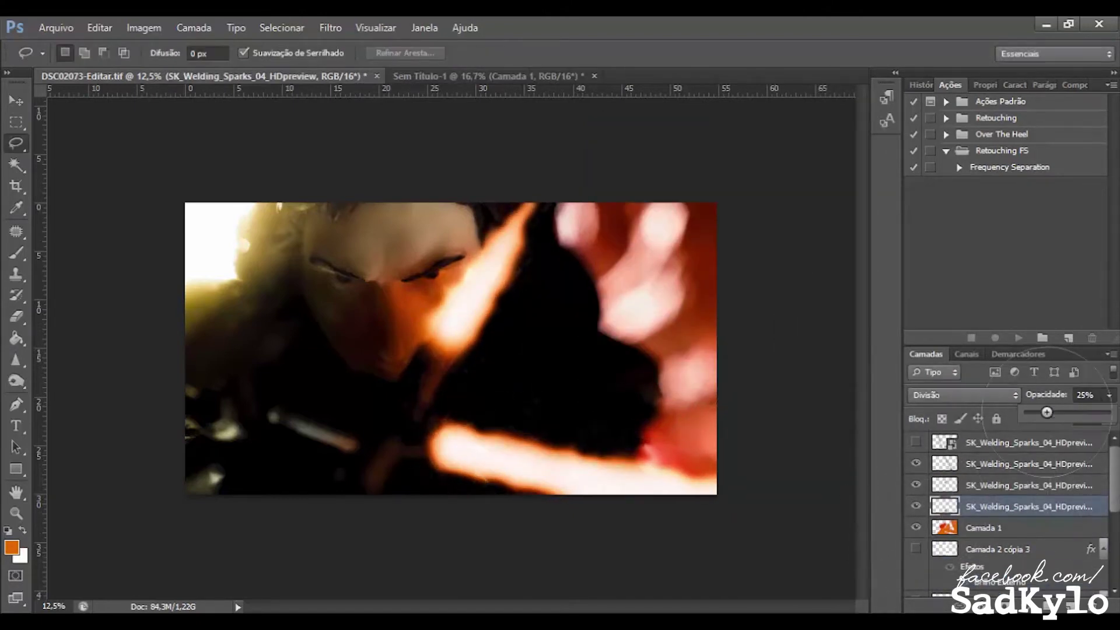
left_click_drag(1047, 412, 1054, 412)
key("v")
left_click(498, 470)
key("alt+shift+d")
key("alt+shift+a")
left_click_drag(472, 452, 569, 413)
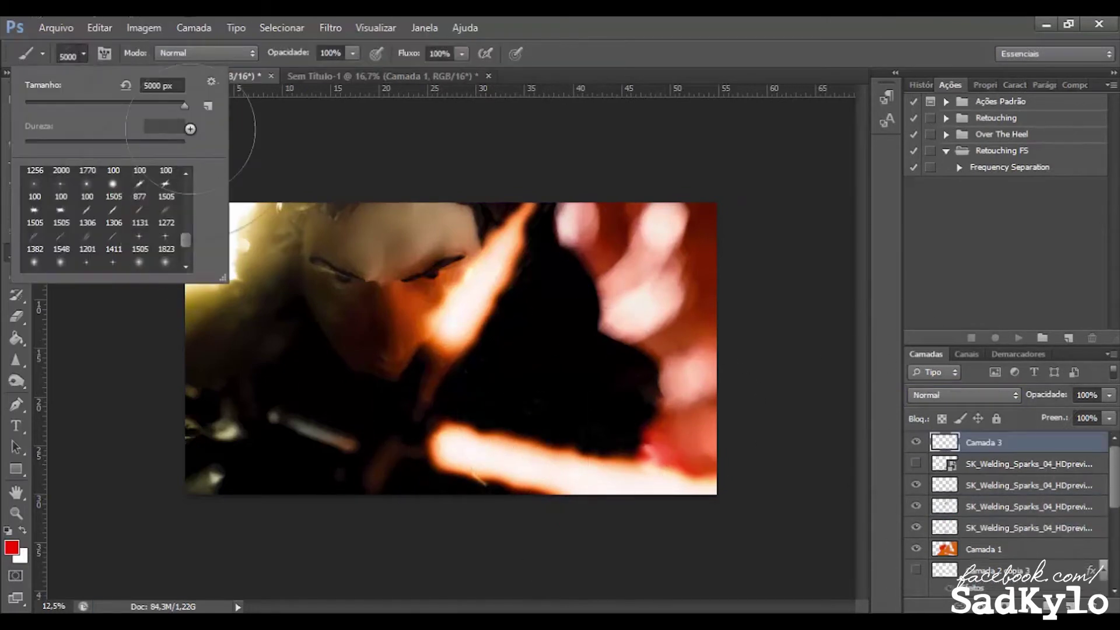
- Paint red over the lower-left hilt on Camada 3 with a 1200 px soft brush, blended as Divisão (Screen) at 42% opacity
scroll(146, 222, "up", 3)
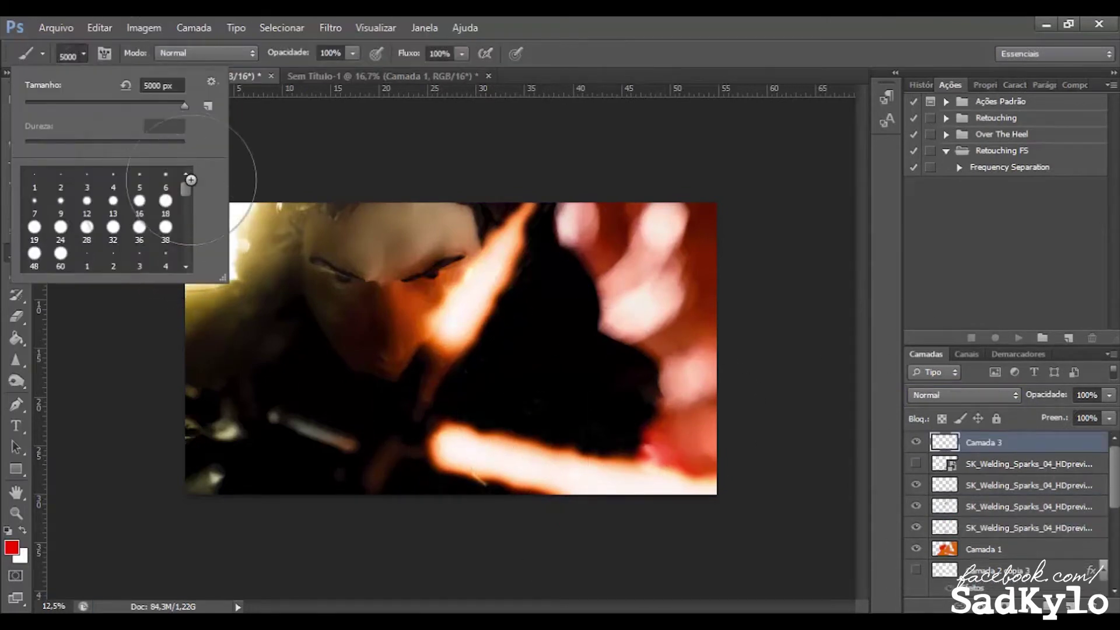
key("Return")
left_click_drag(358, 418, 245, 455)
mouse_move(1109, 395)
left_mouse_down()
mouse_move(1034, 412)
mouse_move(1061, 412)
left_mouse_up()
left_click(963, 395)
left_click(944, 41)
key("Down")
key("Down")
key("Down")
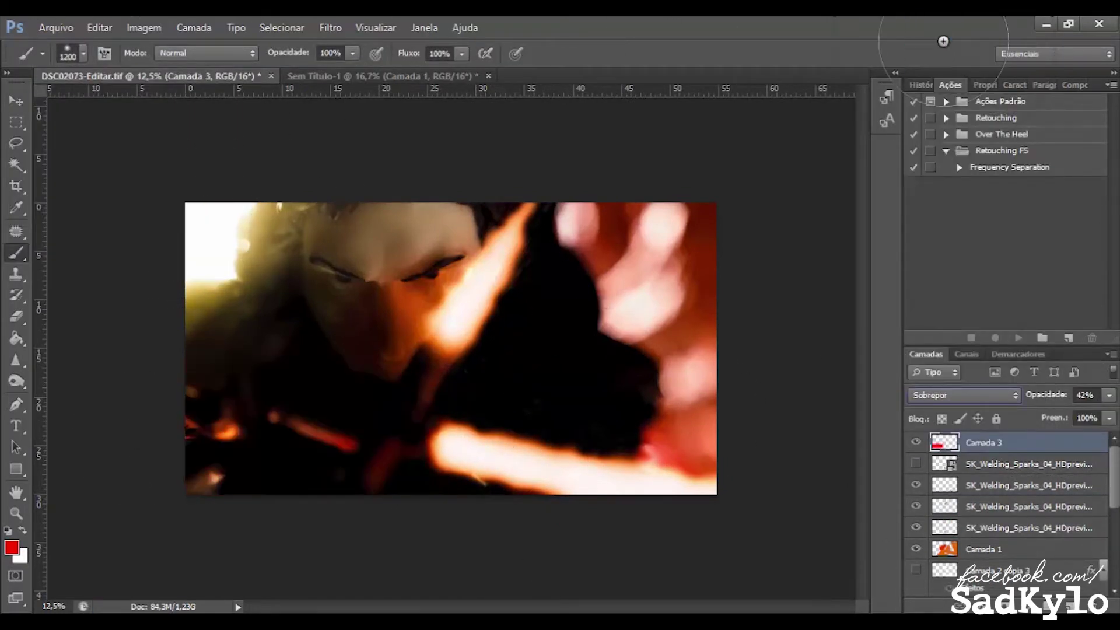
- Spread the red glow on Camada 3 with a blur filter at 66% opacity, and trim its upper part with a 2500 px eraser
left_click(331, 27)
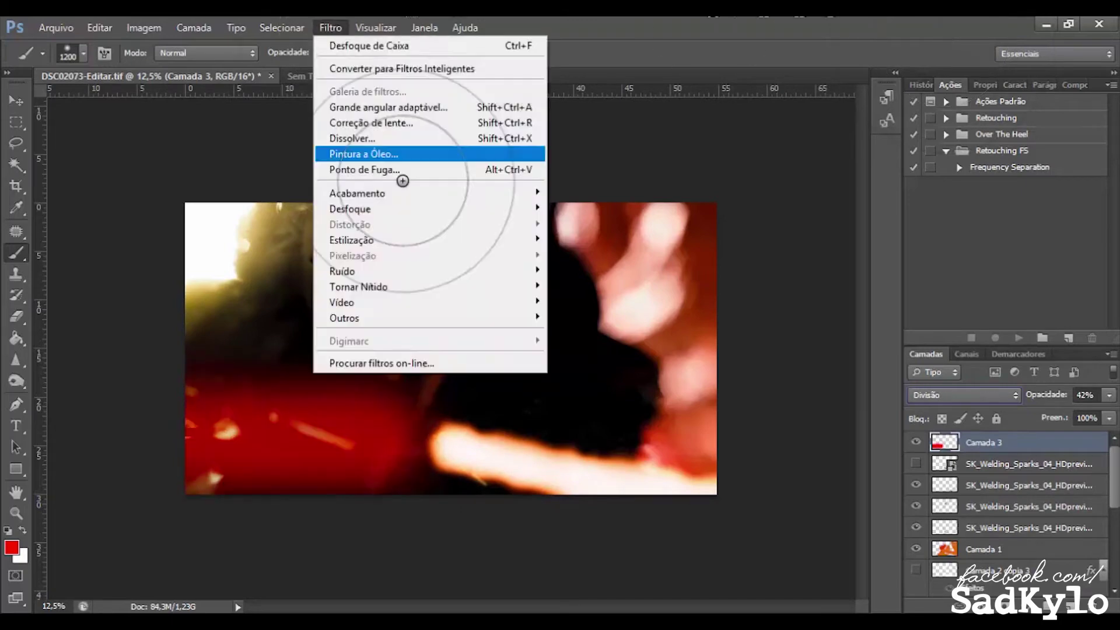
left_click(584, 257)
left_click(820, 155)
key("v")
key("6")
key("6")
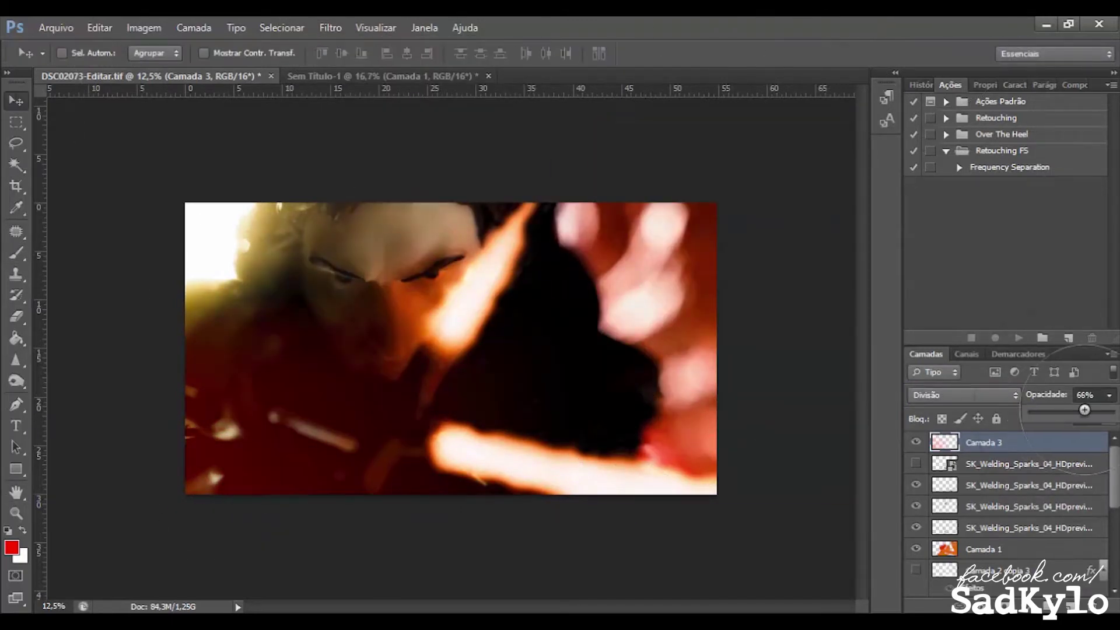
key("e")
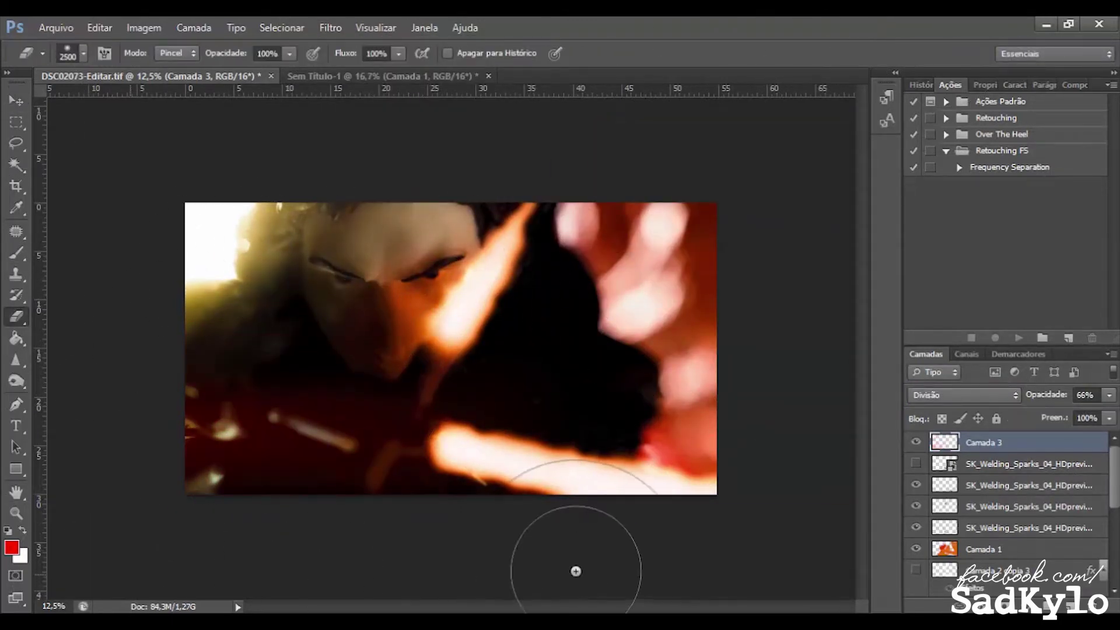
- Brush red light along the upper blade on new layer Camada 4, blended as Divisão (Screen) at 25% opacity, and erase spill at the image's upper left
key("b")
key("ctrl+shift+alt+n")
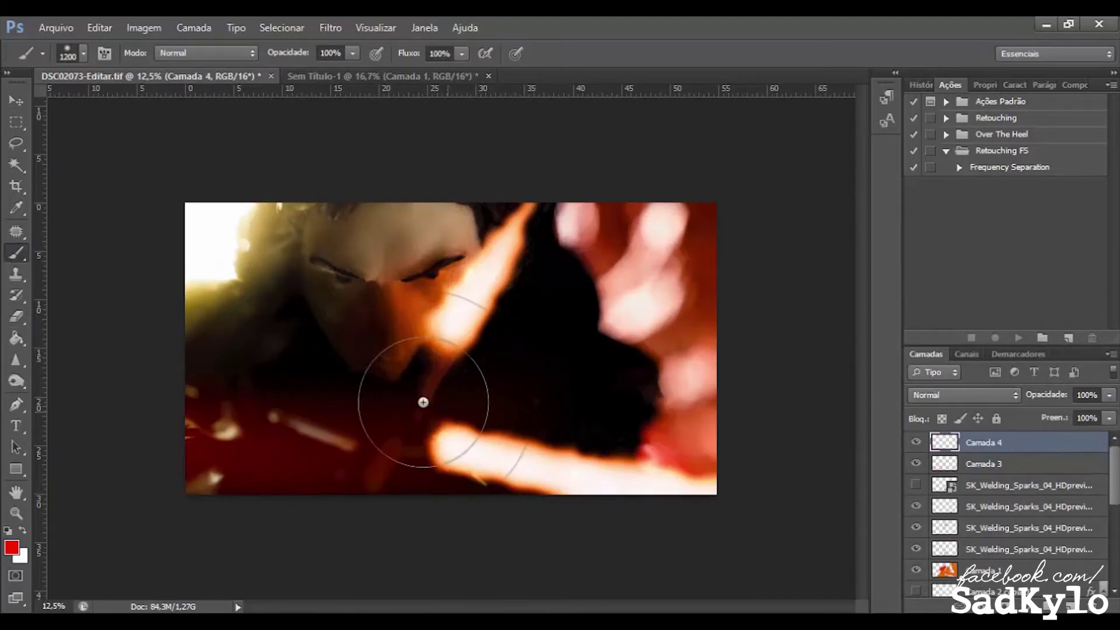
left_click_drag(425, 401, 528, 239)
left_click(996, 463)
left_click(984, 442)
key("e")
left_click(1109, 395)
left_click_drag(1104, 411, 1046, 411)
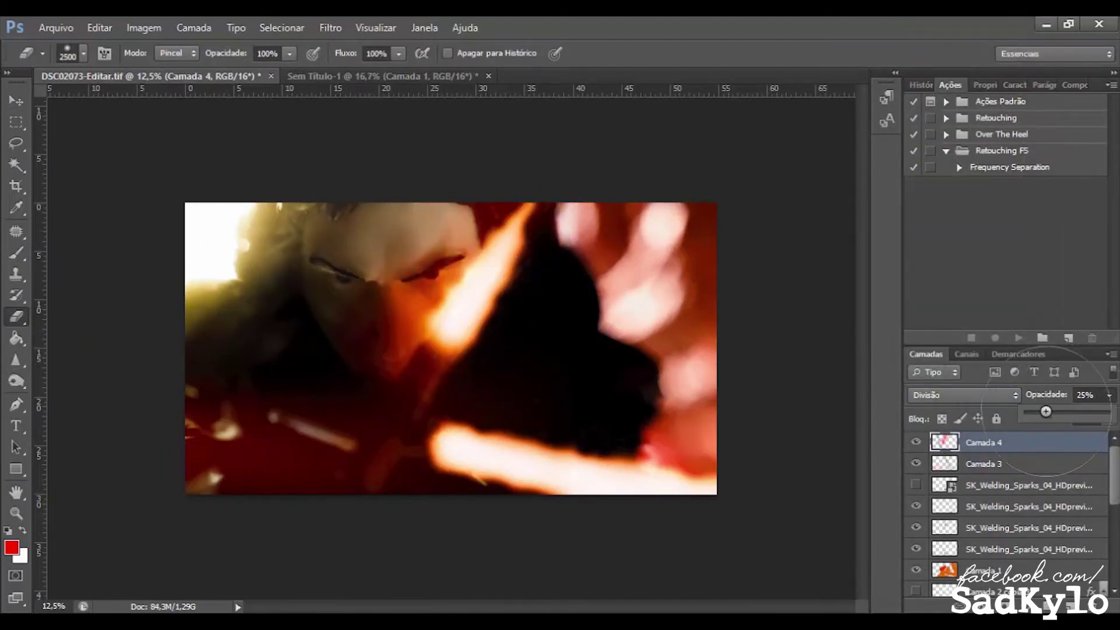
left_click_drag(233, 160, 233, 280)
- Paint a red band across the lower-left hilt on a new layer above Camada 3, change its blend mode and lower its opacity strongly
left_click(911, 471)
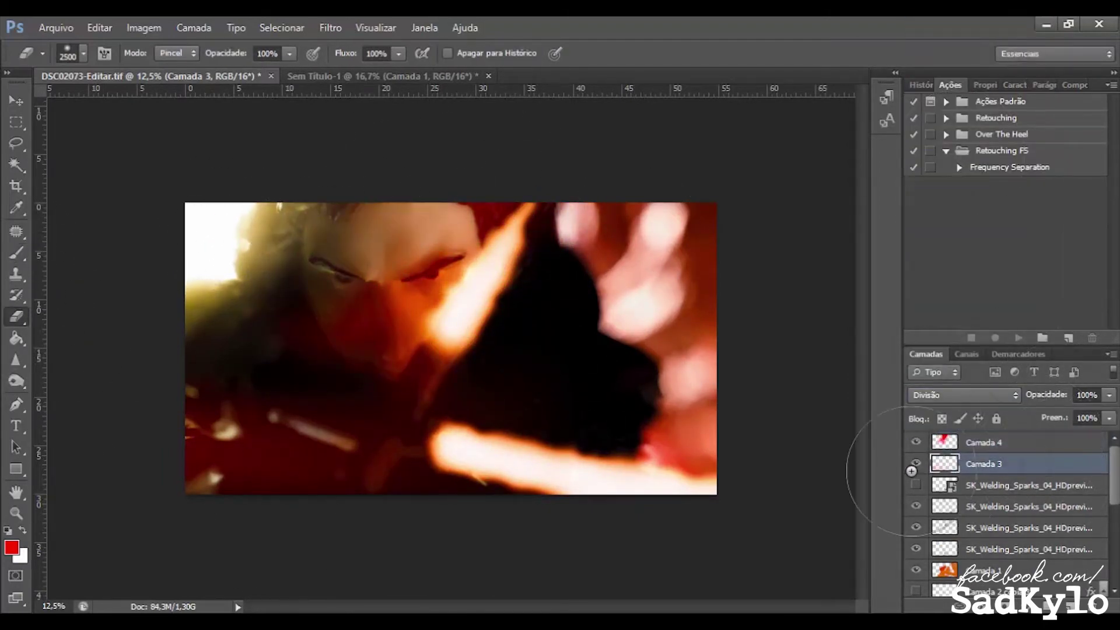
key("b")
key("ctrl+shift+alt+n")
left_click_drag(409, 408, 192, 397)
left_click(964, 395)
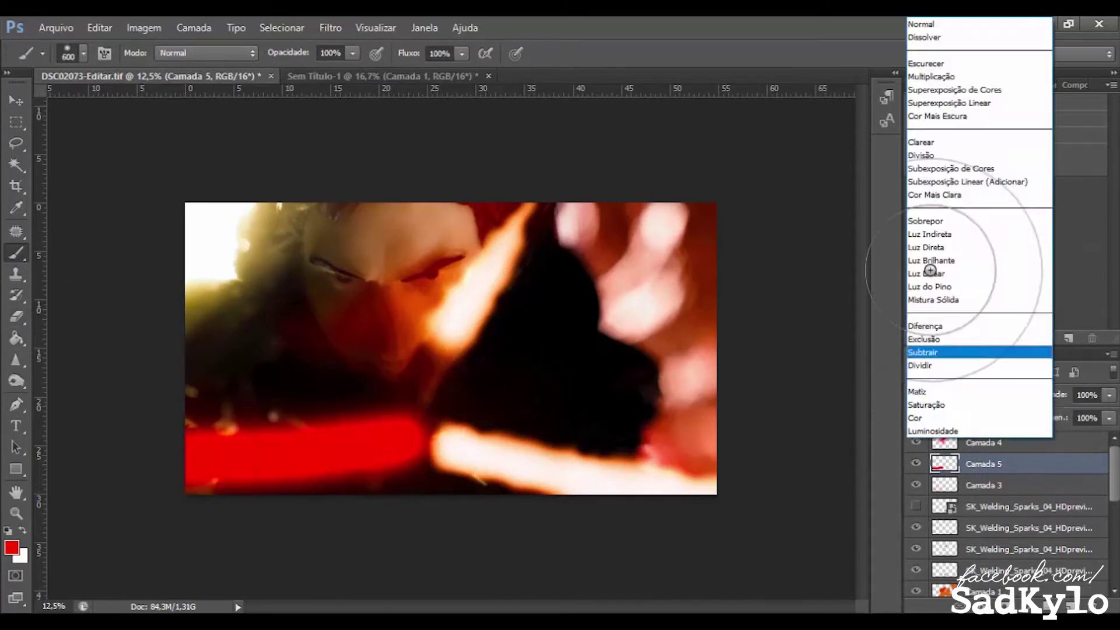
left_click(933, 370)
left_click(1109, 394)
left_click_drag(1102, 413, 1026, 412)
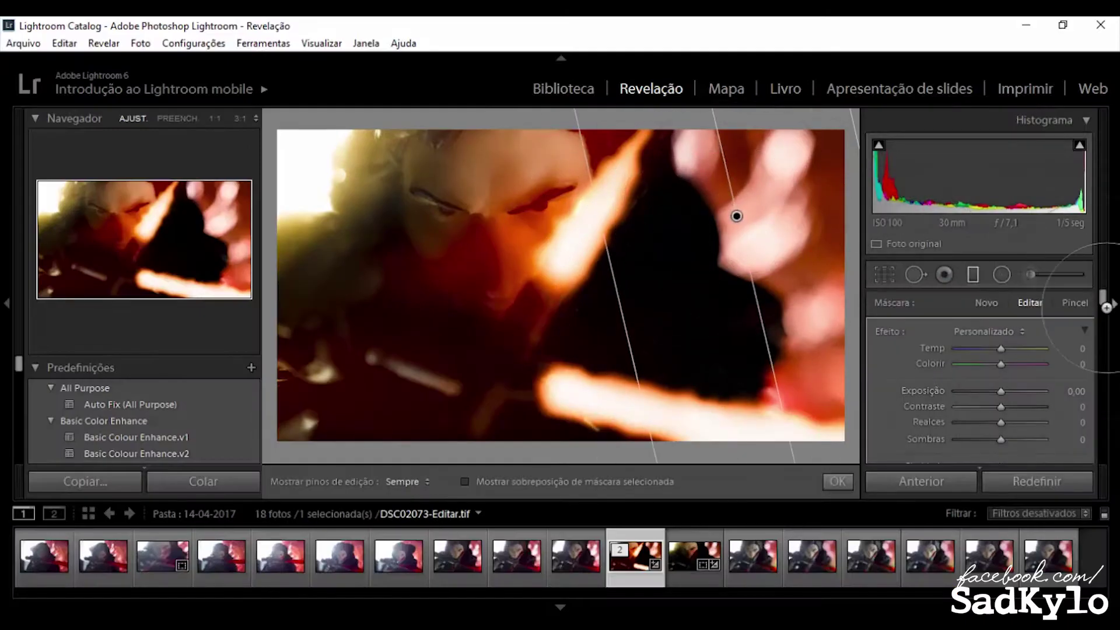
- Switch to Lightroom, warm the temperature of the graduated filter over the background lights, and lower its Sharpness
left_click(902, 139)
scroll(980, 372, "up", 3)
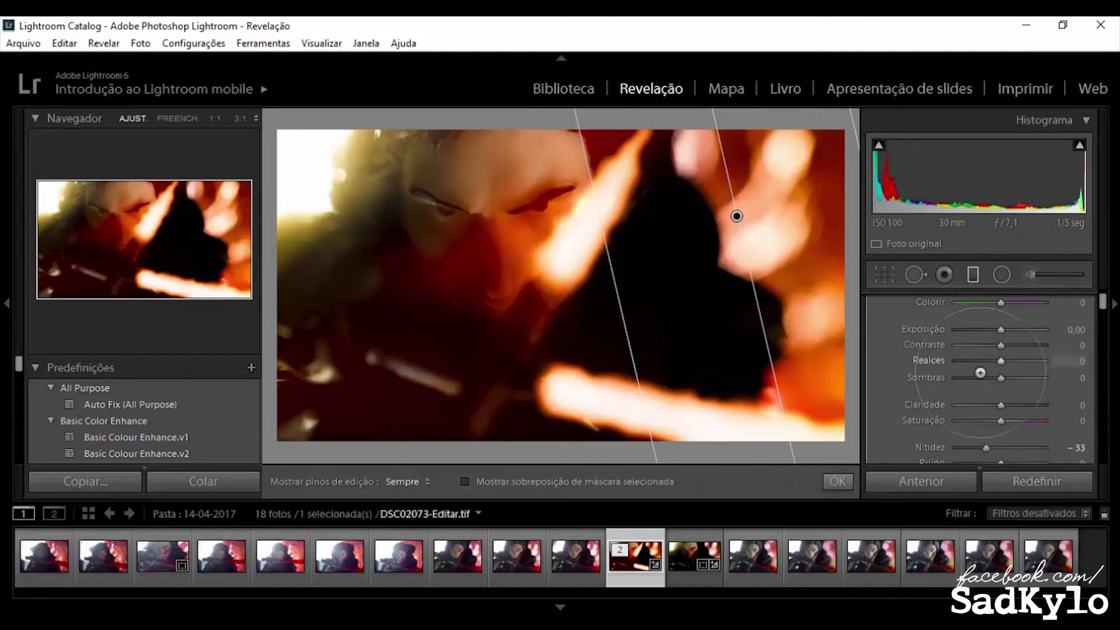
scroll(979, 343, "up", 1)
left_click_drag(985, 414, 963, 412)
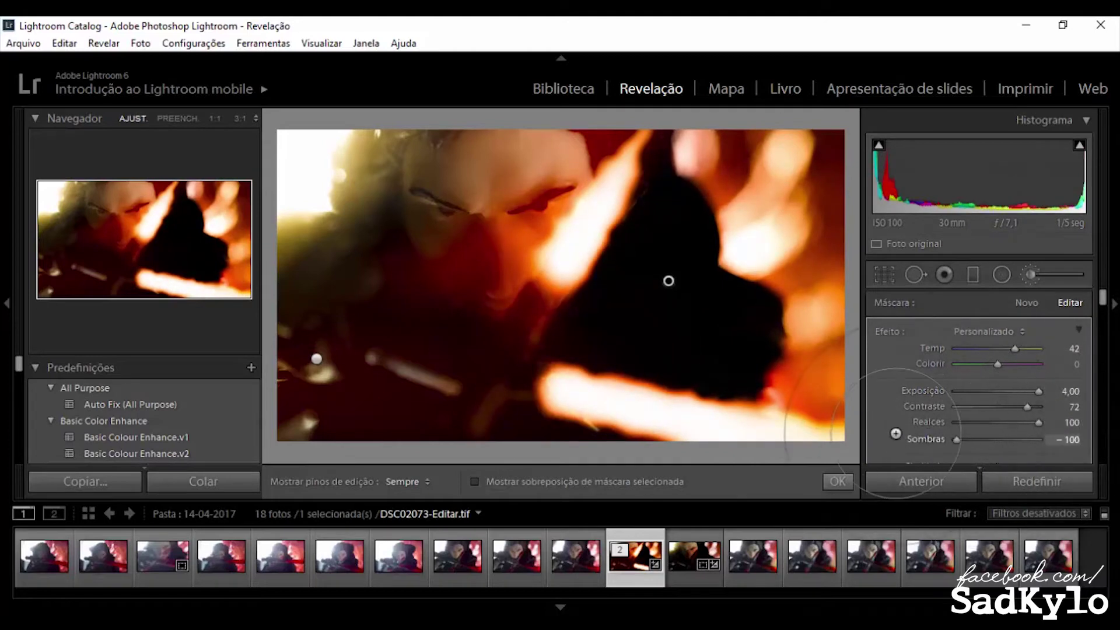
- Retouch the eyes with the Adjustment Brush at Clarity 48 and size 10, opening the brush's colour tint
key("k")
key("z")
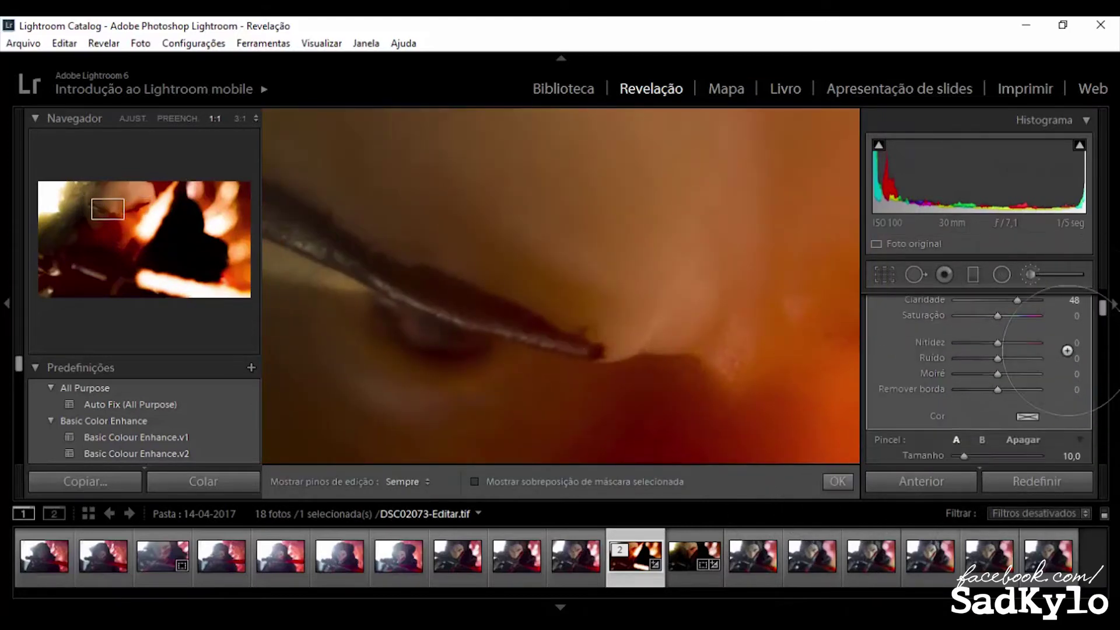
left_click(1028, 417)
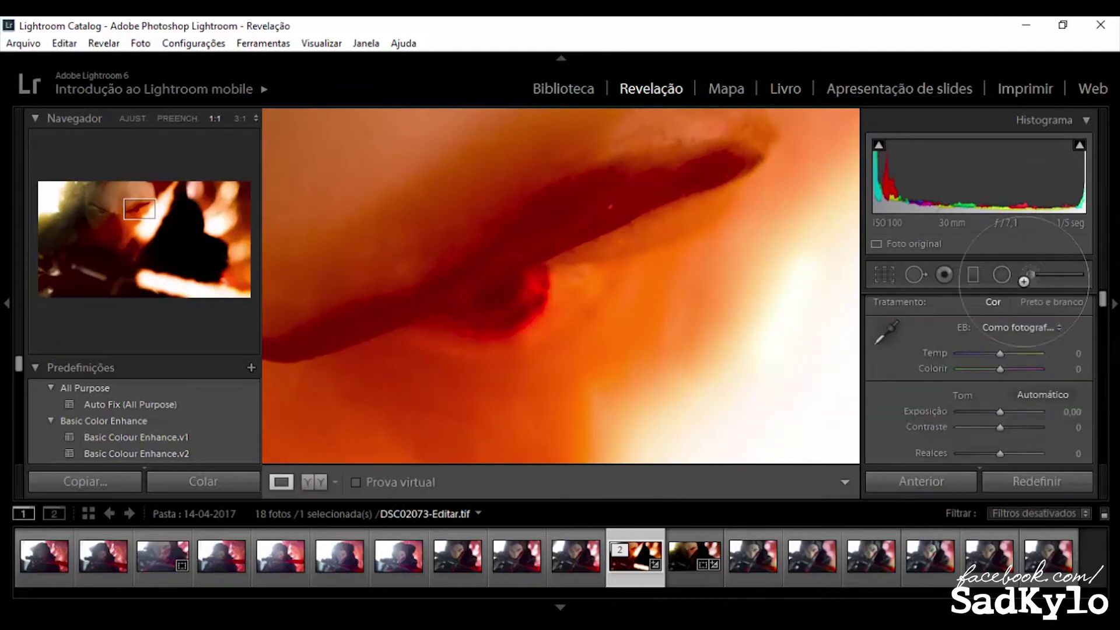
- Brush a new local adjustment over the shadowed eye's iris and raise its Exposure slightly
left_click(1030, 274)
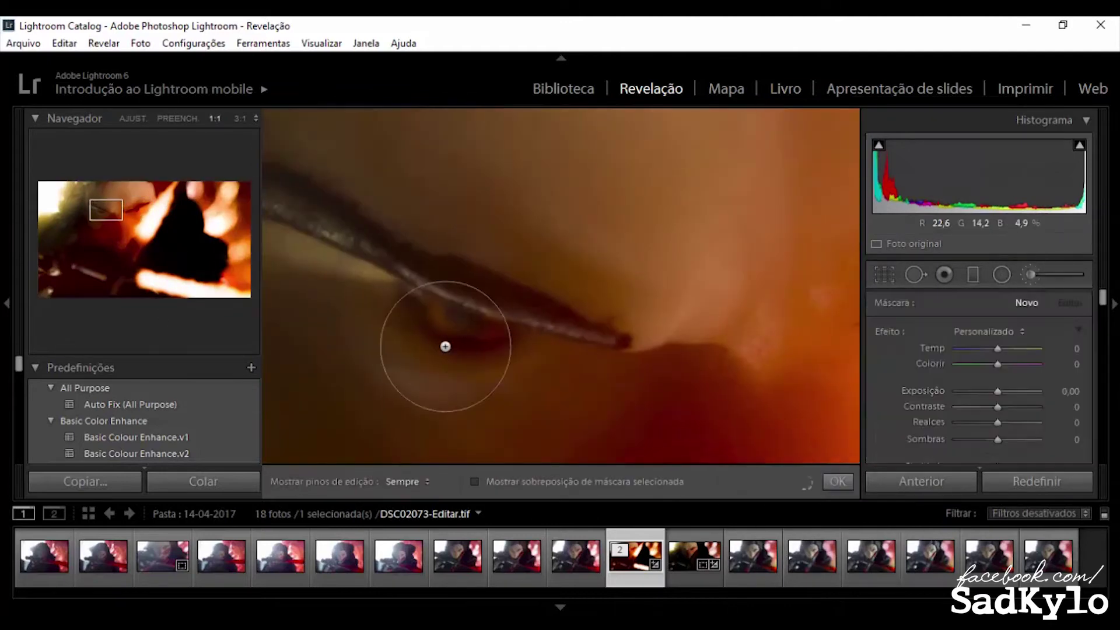
left_click(445, 346)
left_click_drag(998, 391, 1004, 388)
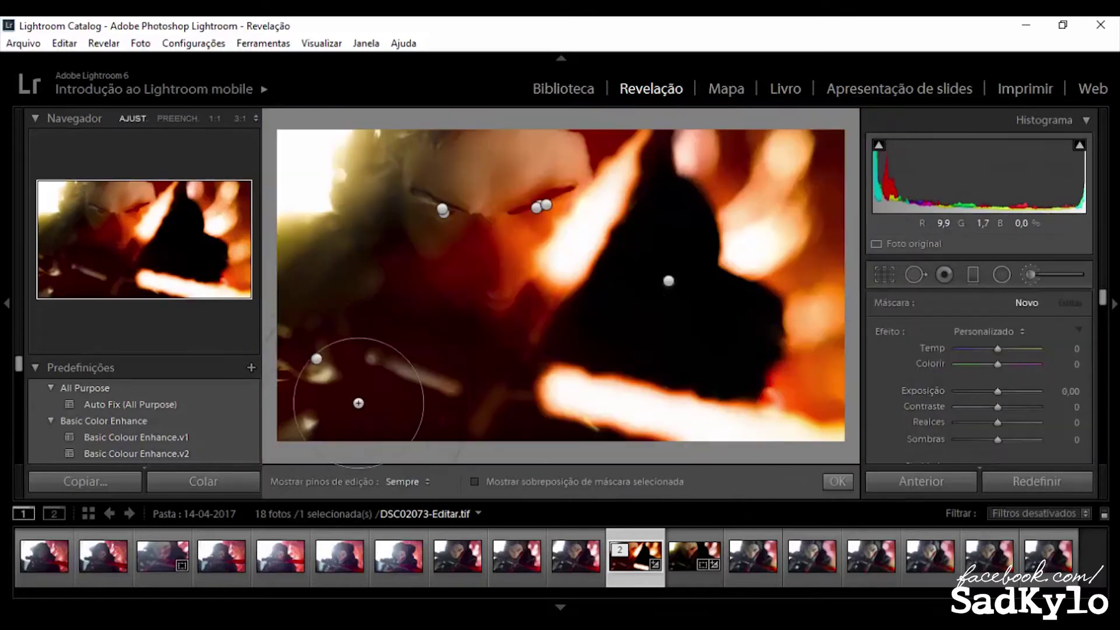
- Warm the existing brush adjustment on the lower-left hilt highlights, and lower the photo's Blacks
left_click(316, 358)
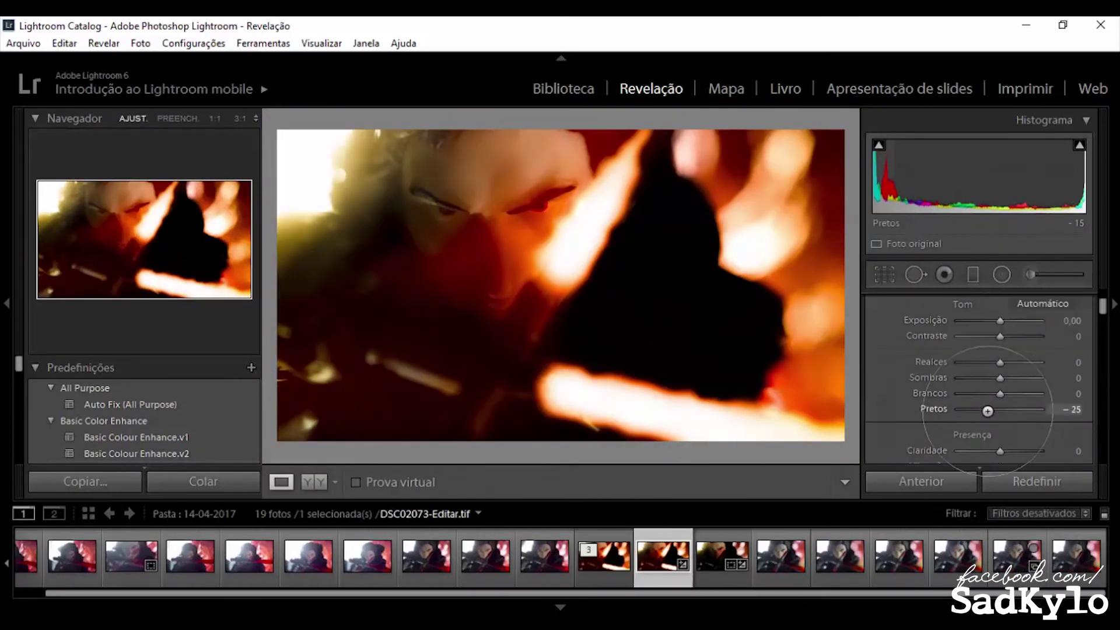
left_click_drag(1000, 408, 971, 408)
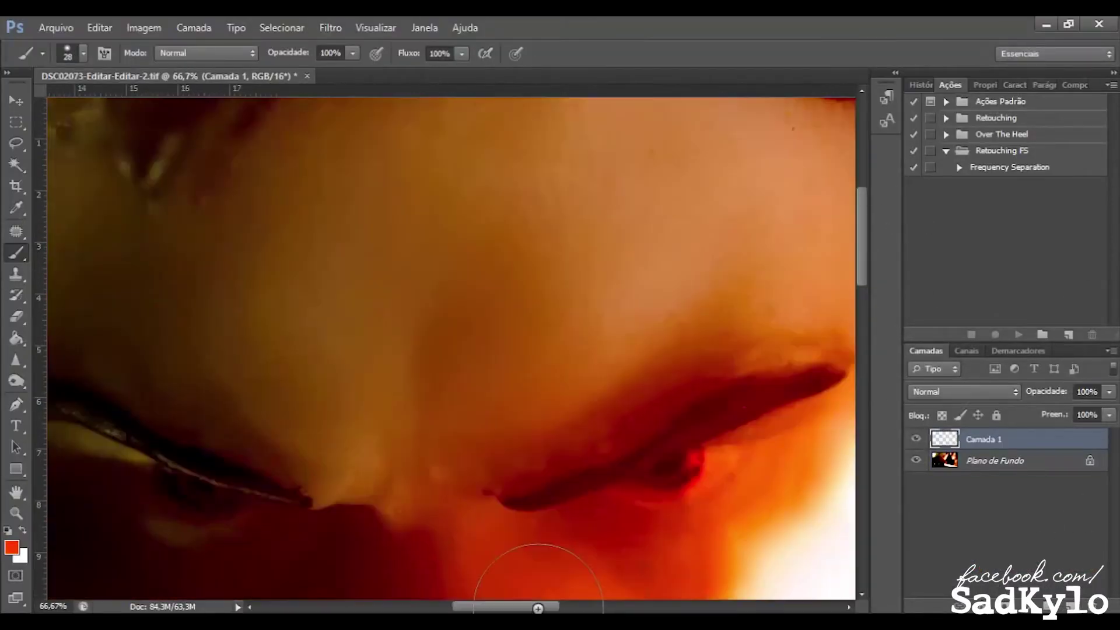
- Switch to Photoshop, paint a jagged red scar on Camada 4 running up the forehead from the shadowed eyebrow, and refine it with the eraser
left_click_drag(470, 230, 319, 437)
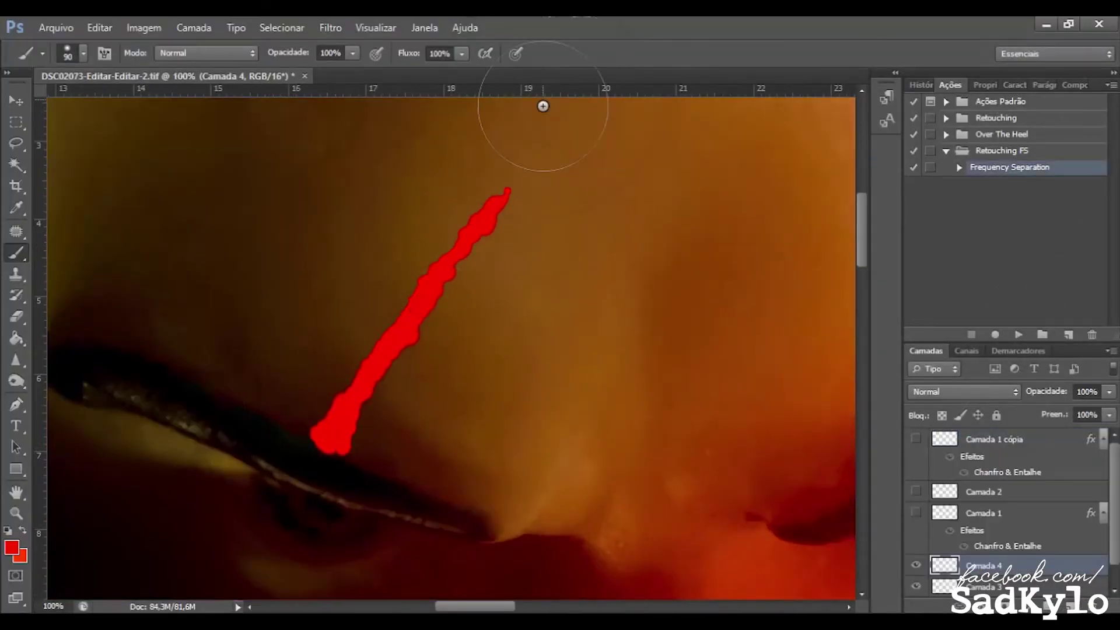
left_click_drag(528, 167, 536, 165)
key("e")
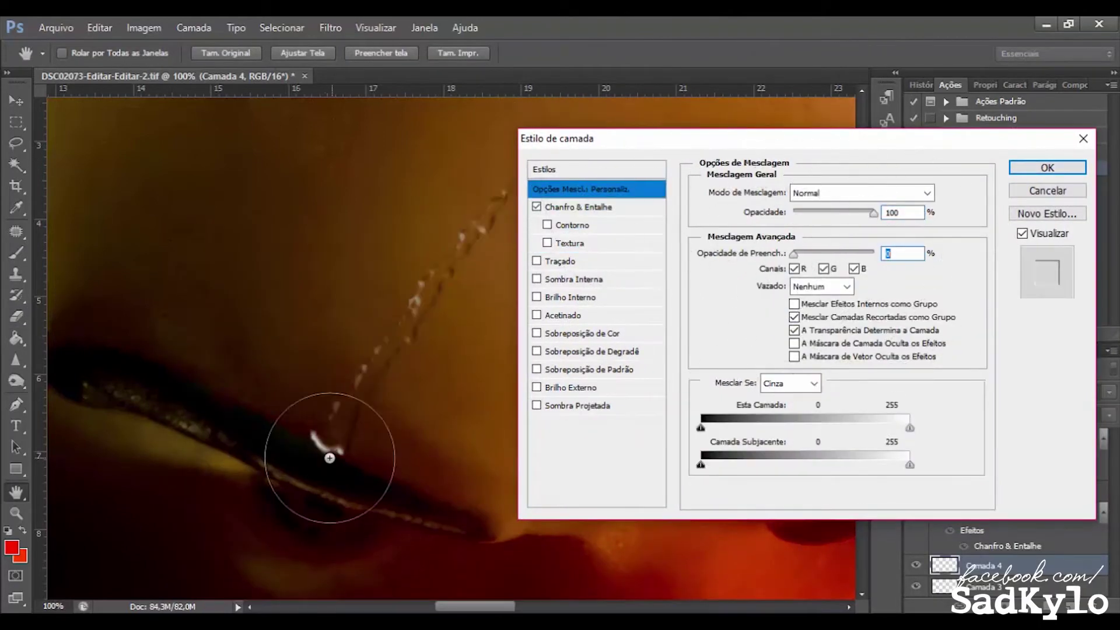
- Add Texture to the scar layer's Bevel & Emboss and set the bevel's size and softening to 5 px each
left_click(585, 227)
left_click(623, 244)
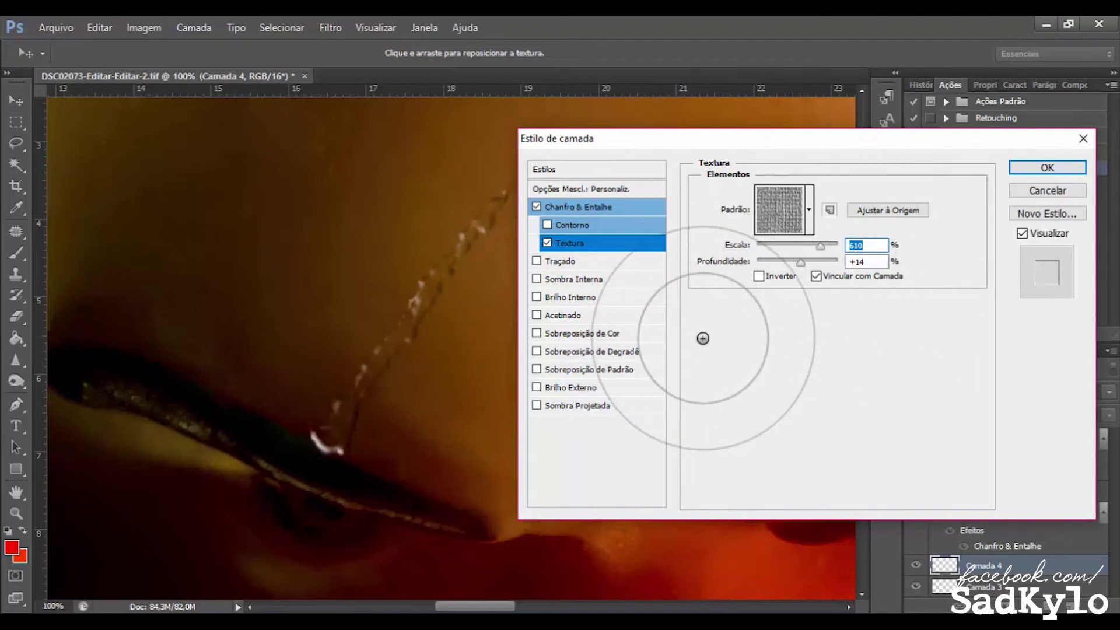
left_click(577, 206)
double_click(892, 268)
type("5")
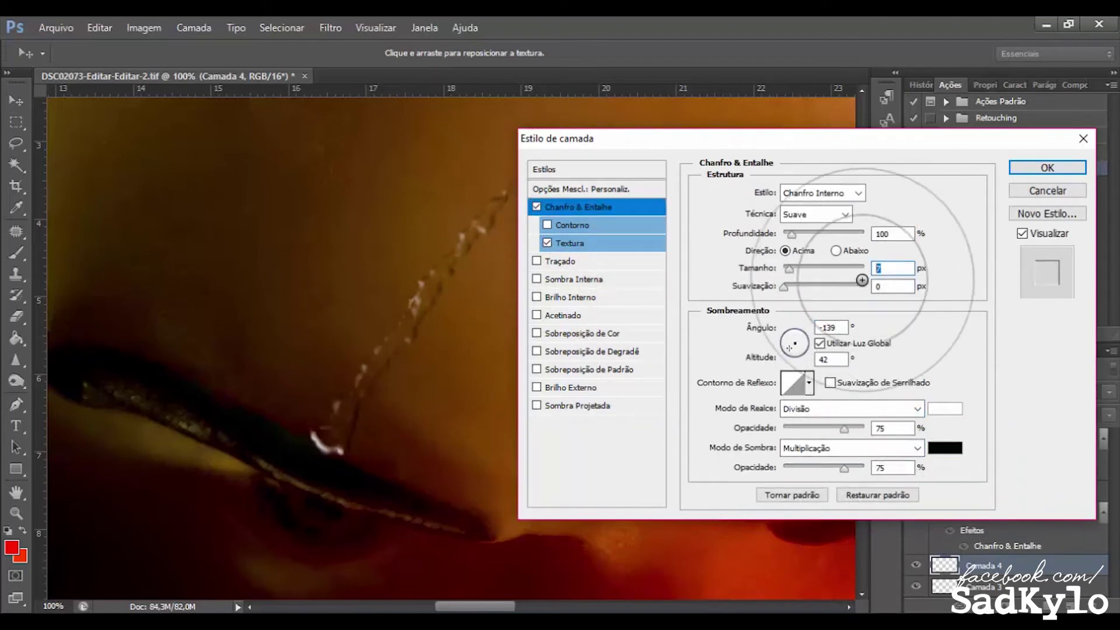
double_click(887, 285)
type("5")
- Set the scar bevel's shadow opacity to 51%, highlight opacity to 12%, and light angle to about -151° with altitude 21°
left_click_drag(844, 469, 825, 469)
left_click(945, 448)
key("Escape")
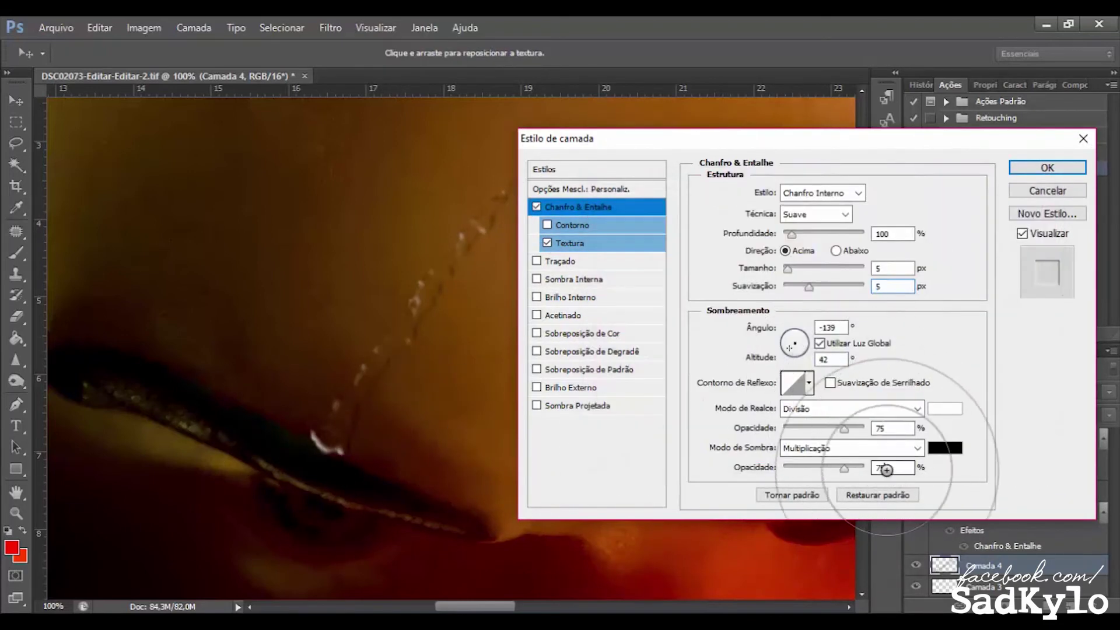
left_click_drag(835, 430, 793, 429)
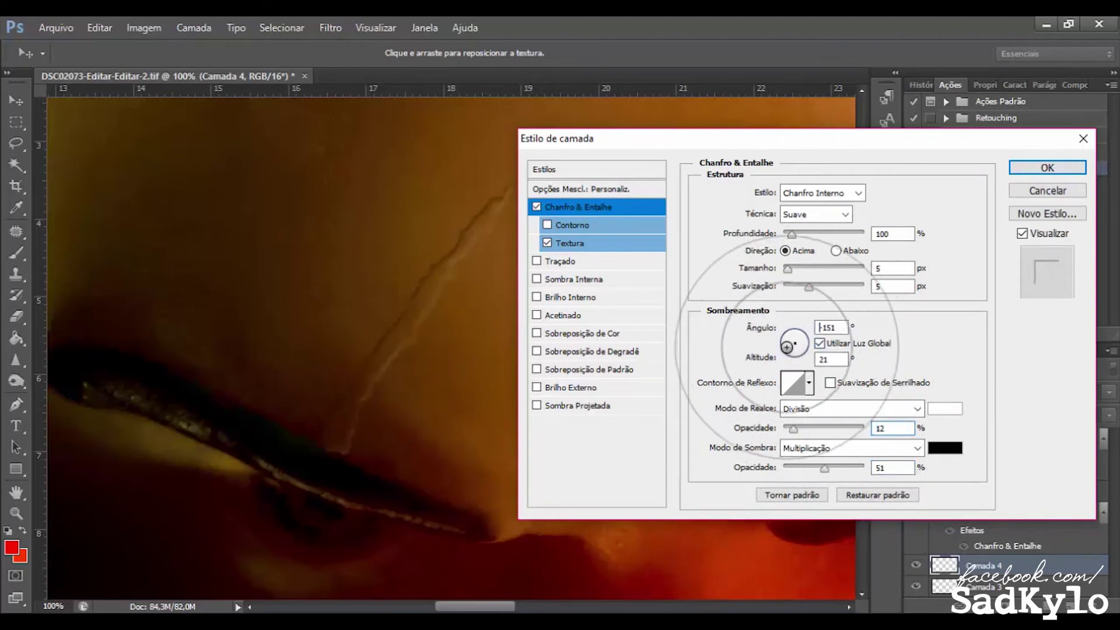
left_click_drag(794, 345, 788, 348)
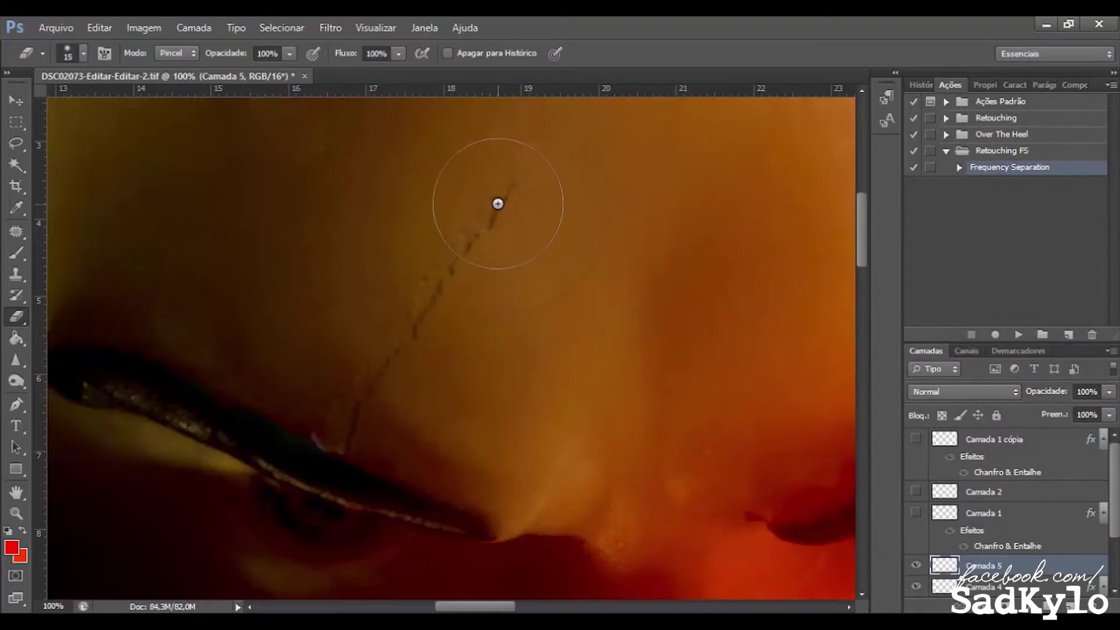
- Paint a dark red stroke along the scar on Camada 5, and blend it in using Luz Brilhante mode at 16% opacity
key("b")
left_click(11, 547)
left_click(960, 215)
mouse_move(337, 451)
left_mouse_down()
mouse_move(335, 438)
mouse_move(505, 201)
left_mouse_up()
left_click(1109, 392)
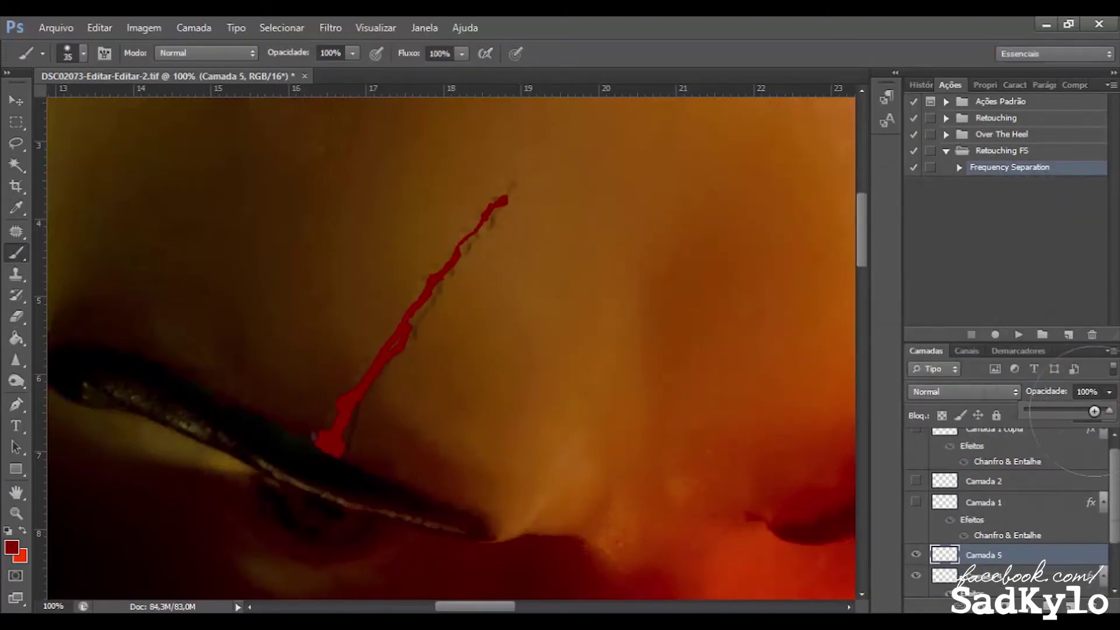
left_click_drag(1095, 411, 1036, 411)
left_click(964, 391)
left_click(933, 54)
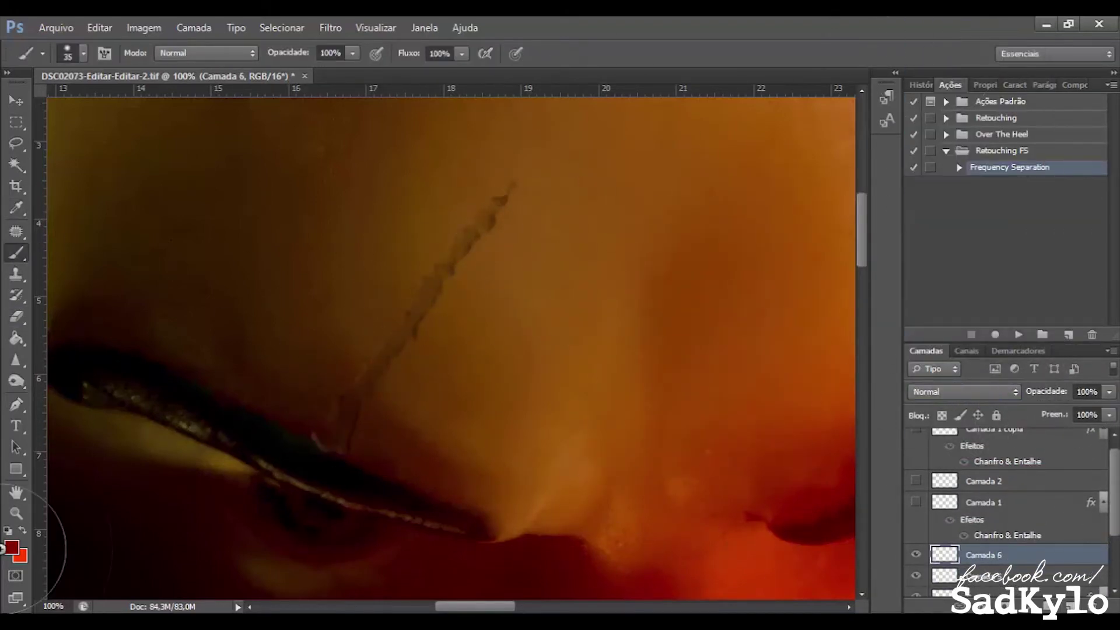
- Paint a darker red line through the scar on Camada 6, and set the layer to Luz Brilhante mode at 14% opacity
left_click(964, 392)
left_click(951, 48)
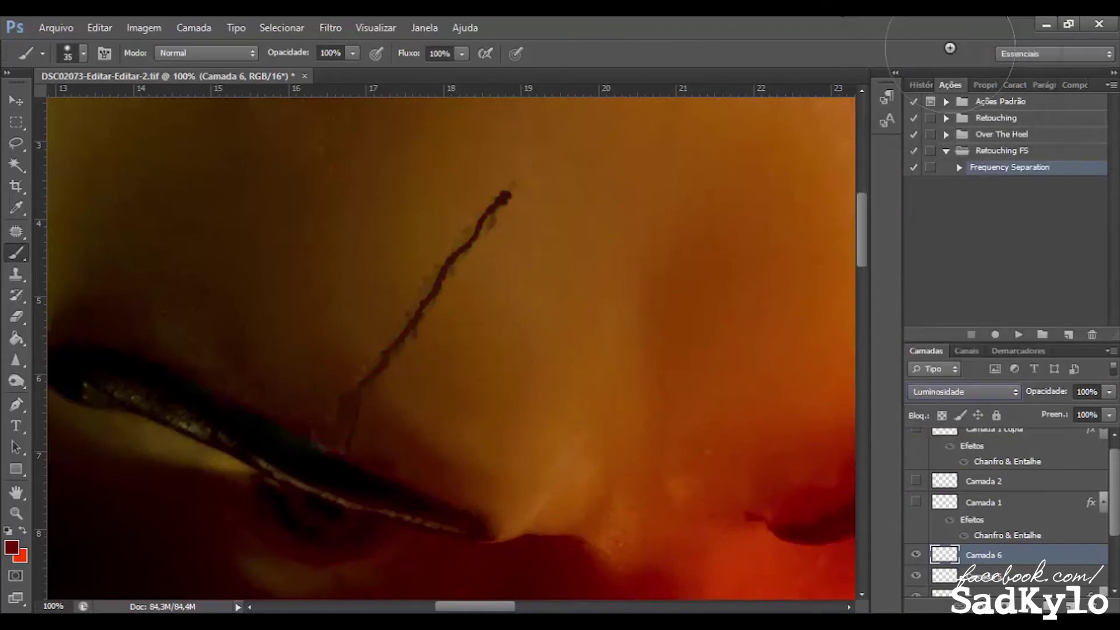
left_click_drag(1094, 411, 1032, 411)
left_click(964, 392)
left_click(968, 191)
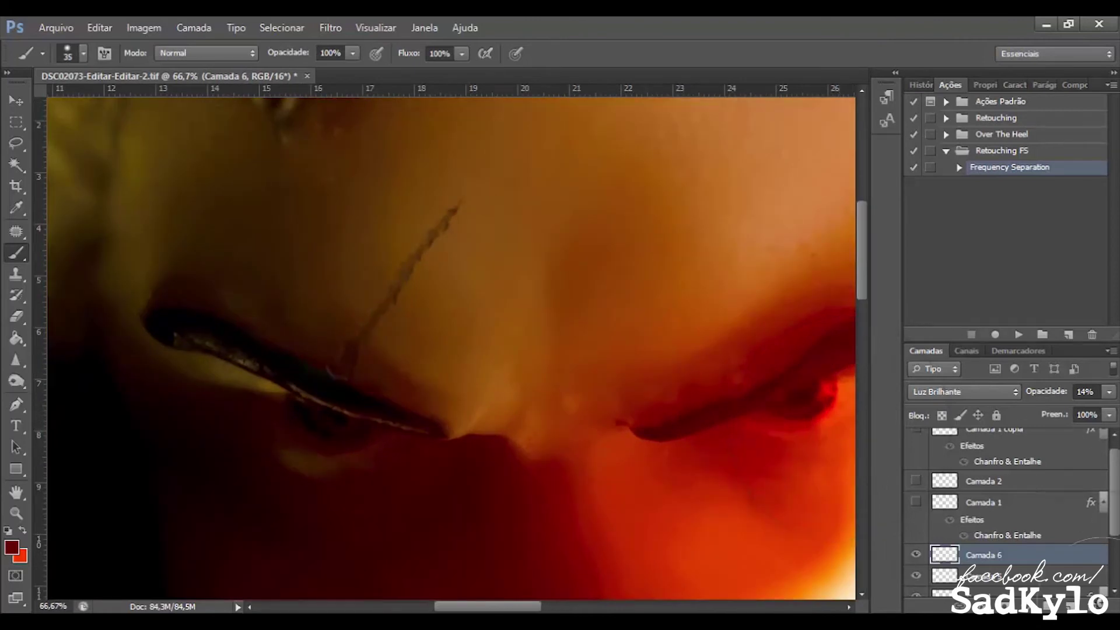
- Select Camada 4, 5 and 6 together and shift the scar slightly down and toward the nose
scroll(1006, 513, "up", 1)
left_click(1085, 511)
left_click(18, 315)
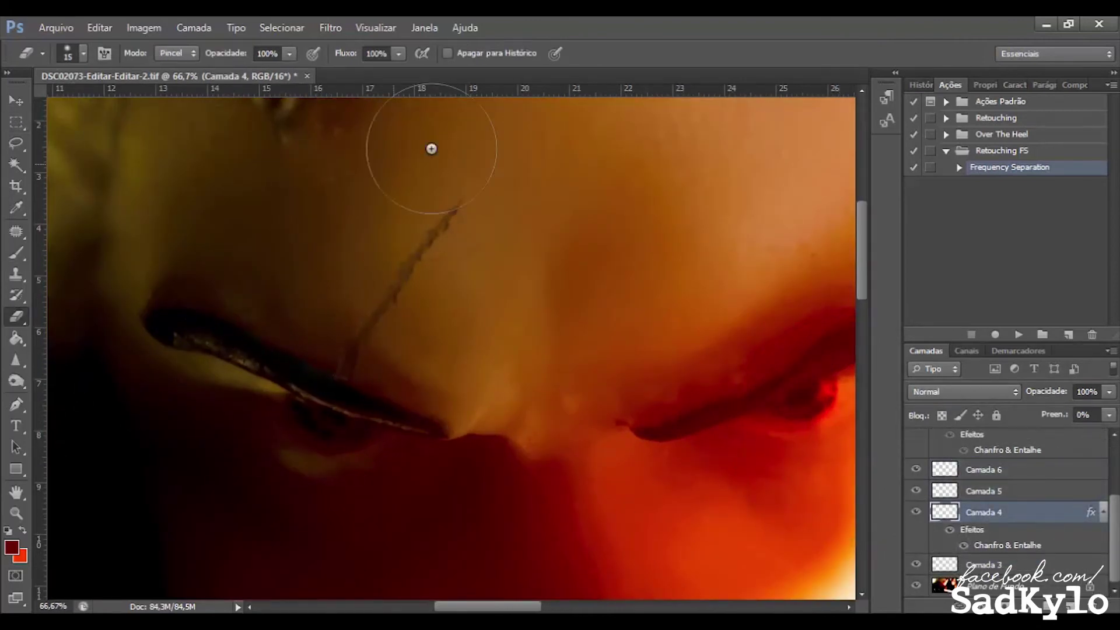
left_click(983, 469, "shift")
key("ctrl+t")
left_click_drag(420, 260, 431, 272)
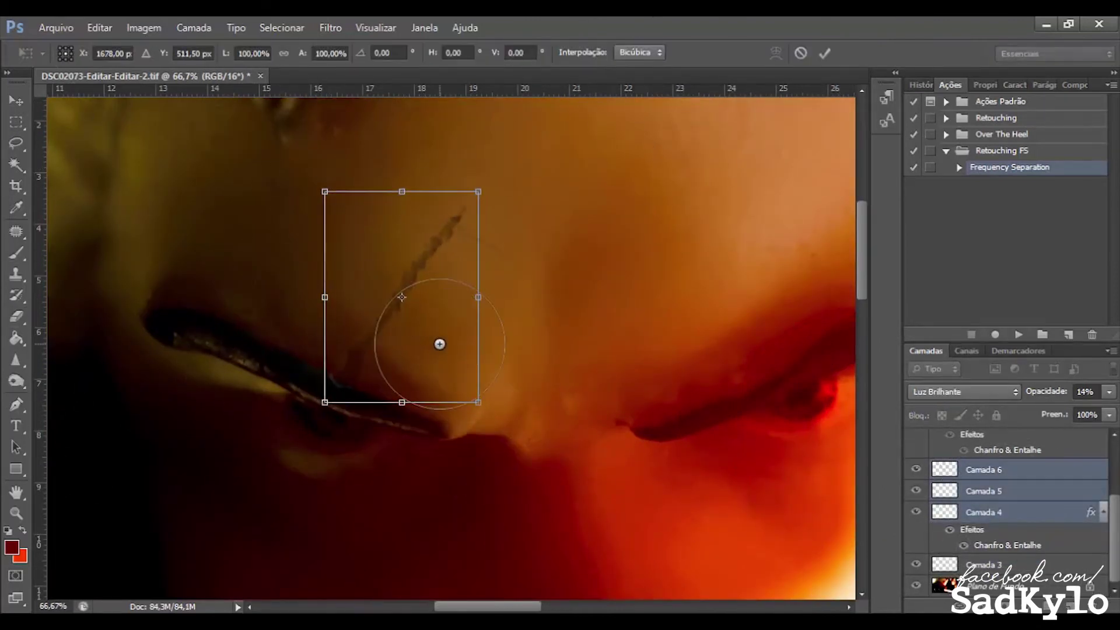
key("Return")
- Try the Subexposição de Cores blend mode on Camada 4
key("m")
left_click(983, 511)
left_click(964, 391)
key("Escape")
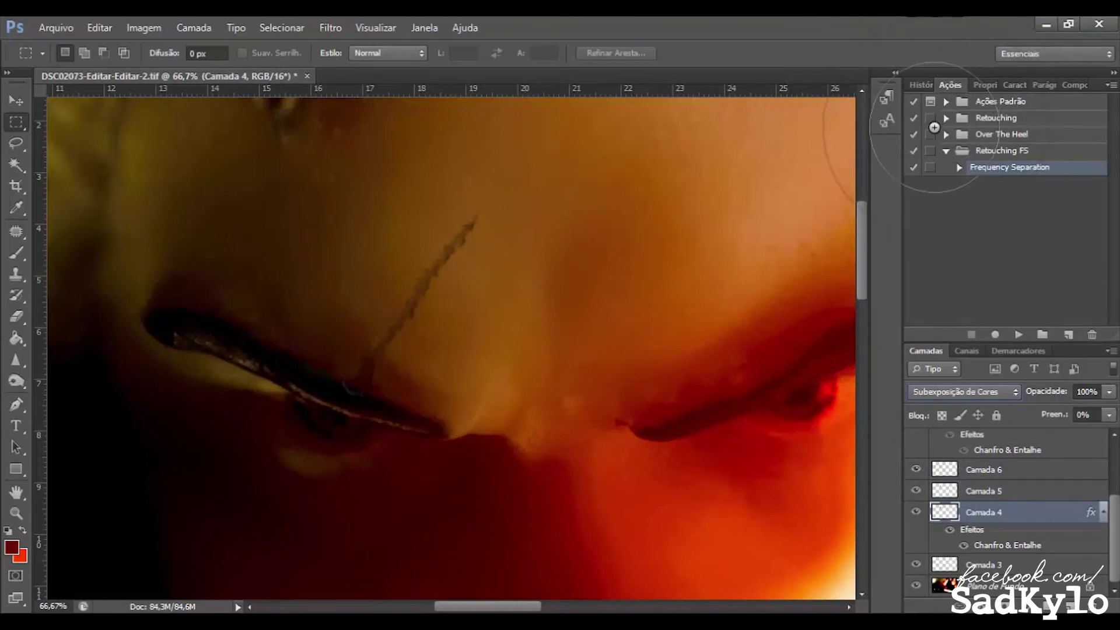
- Soften the forehead scar by applying the Desfoque de Caixa blur to its layers
key("ctrl+alt+f")
key("Escape")
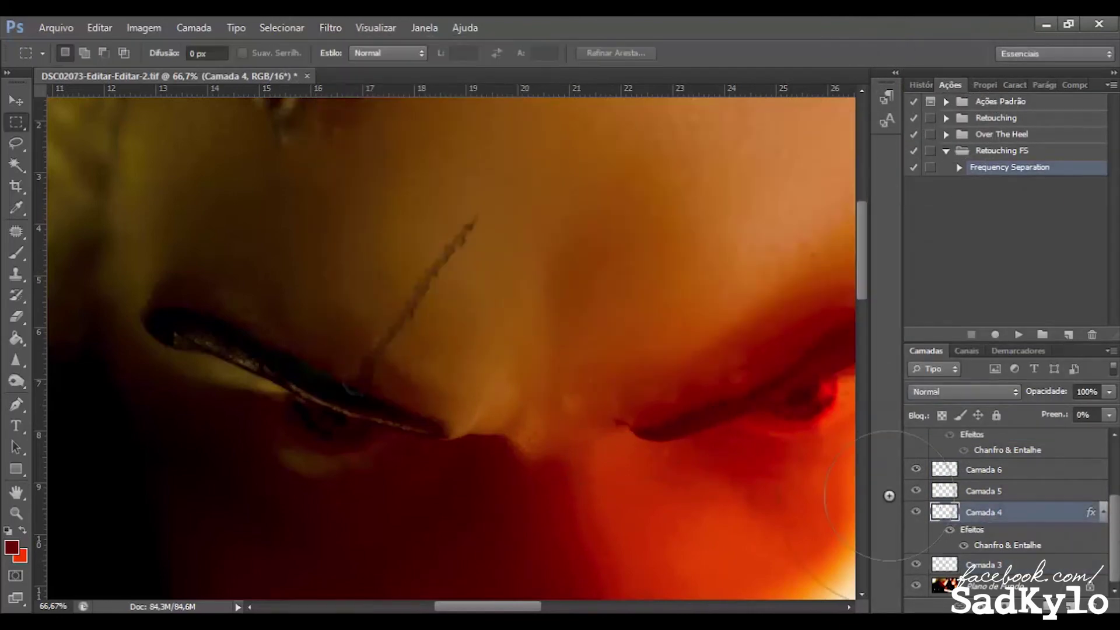
key("ctrl+alt+f")
left_click_drag(620, 372, 612, 375)
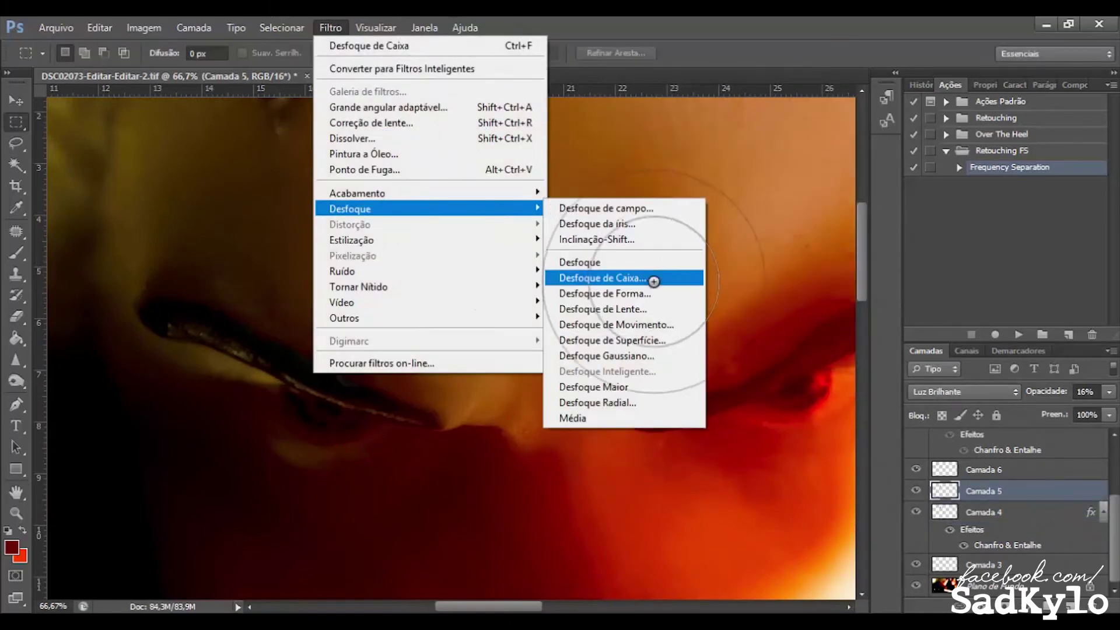
left_click(652, 279)
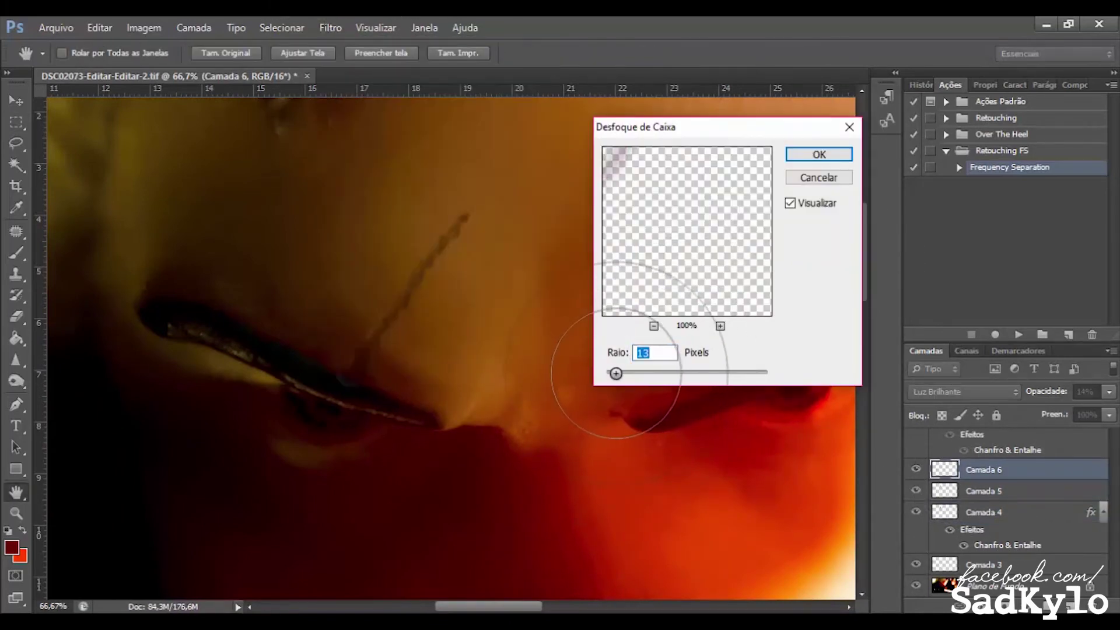
key("Escape")
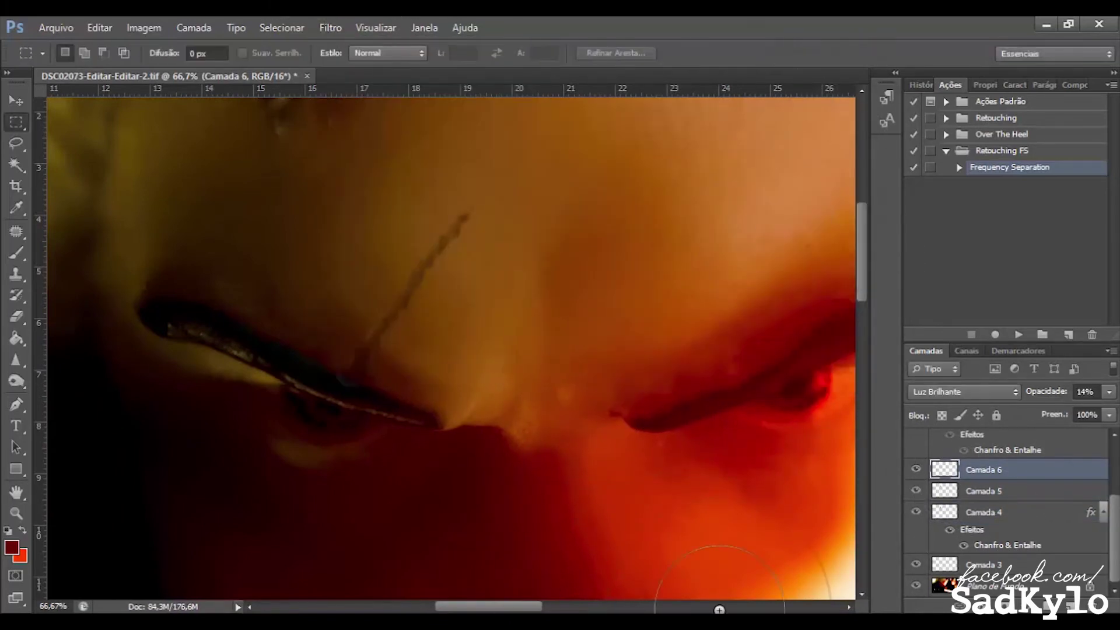
- Try merging the scar layers into Plano de Fundo and softening the scar with the Blur and Clone Stamp tools
left_click(16, 359)
left_click(88, 357)
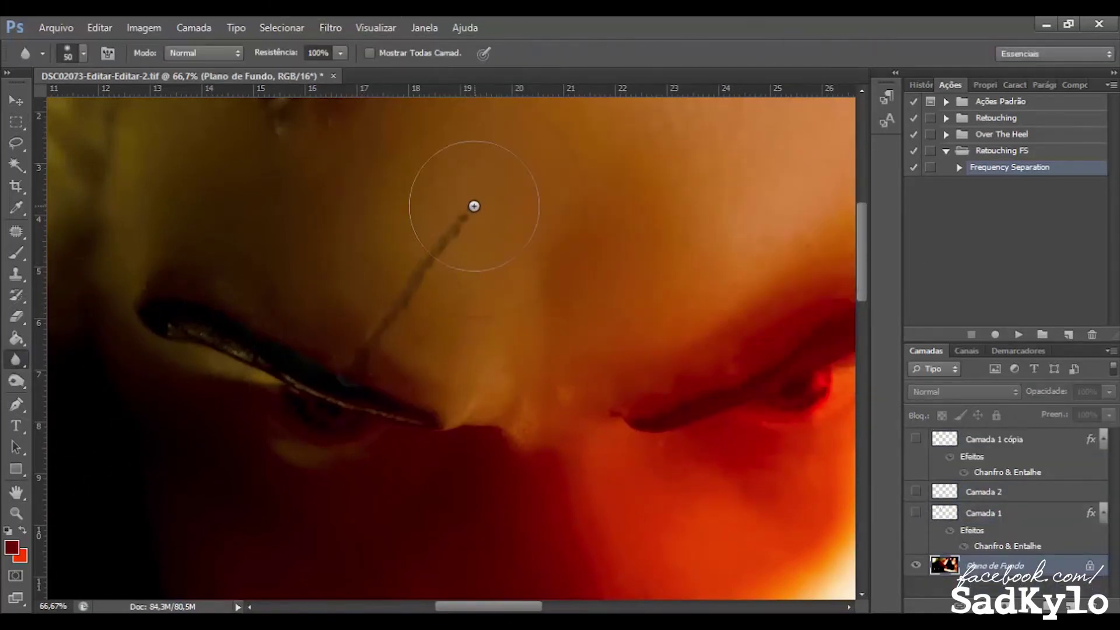
key("s")
key("ctrl+plus")
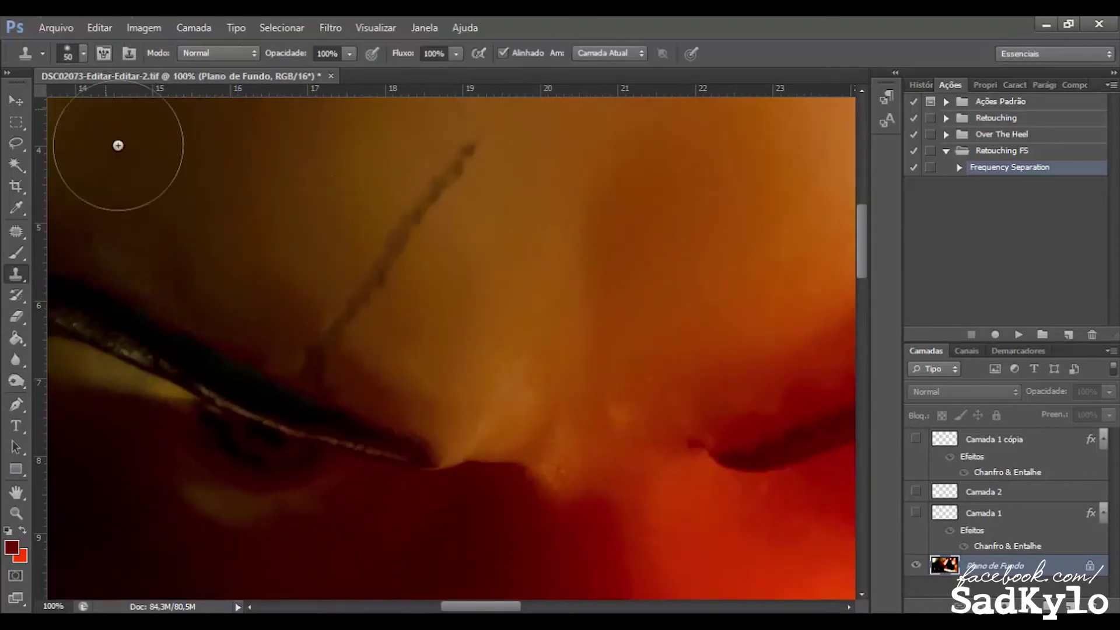
key("ctrl+minus")
key("ctrl+minus")
key("ctrl+minus")
key("ctrl+minus")
key("ctrl+minus")
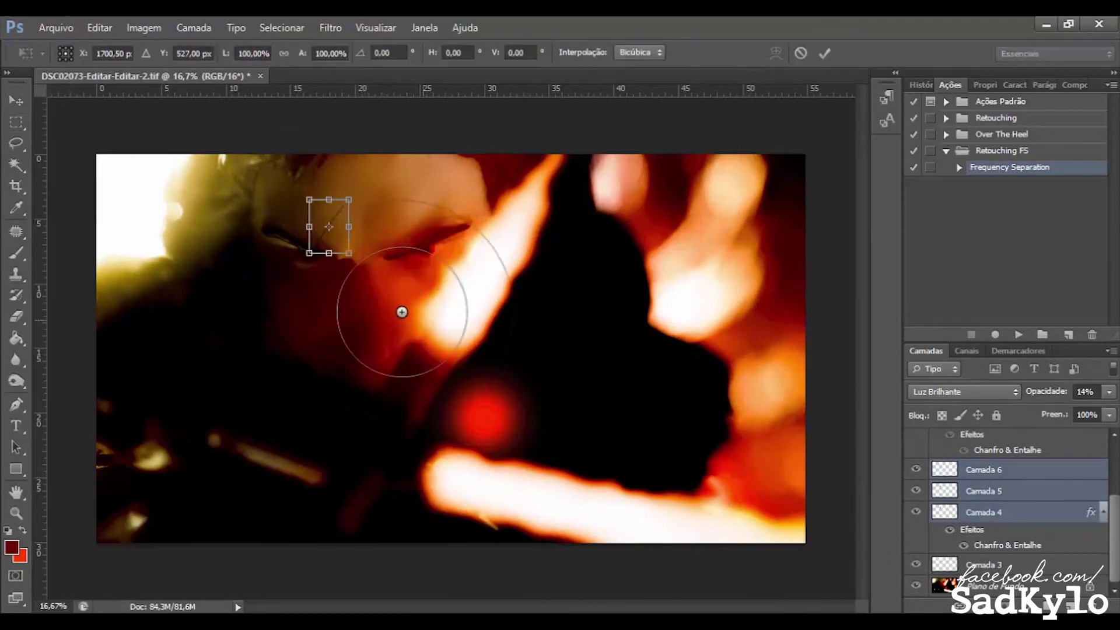
- Move the three scar layers away from the nose and slightly up, to X 1664.50 and Y 514.00 px
left_click_drag(350, 248, 332, 253)
key("ctrl+plus")
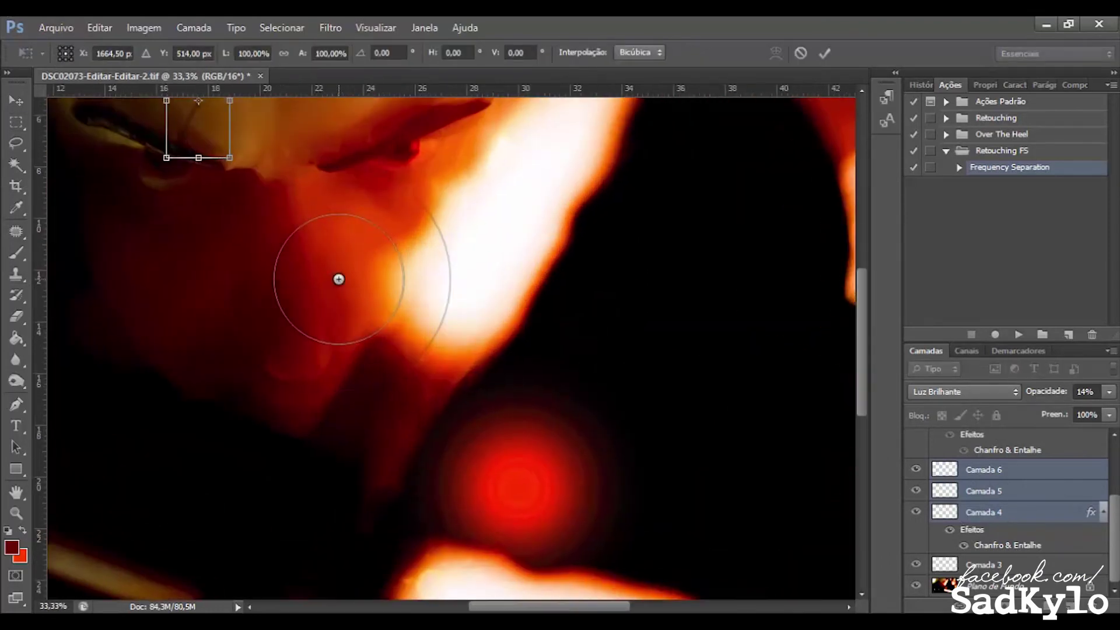
key("ctrl+plus")
key("Return")
- Set the shadow colour of Camada 4's Bevel & Emboss to a brown sampled from the forehead beside the scar
double_click(1020, 512)
left_click(942, 445)
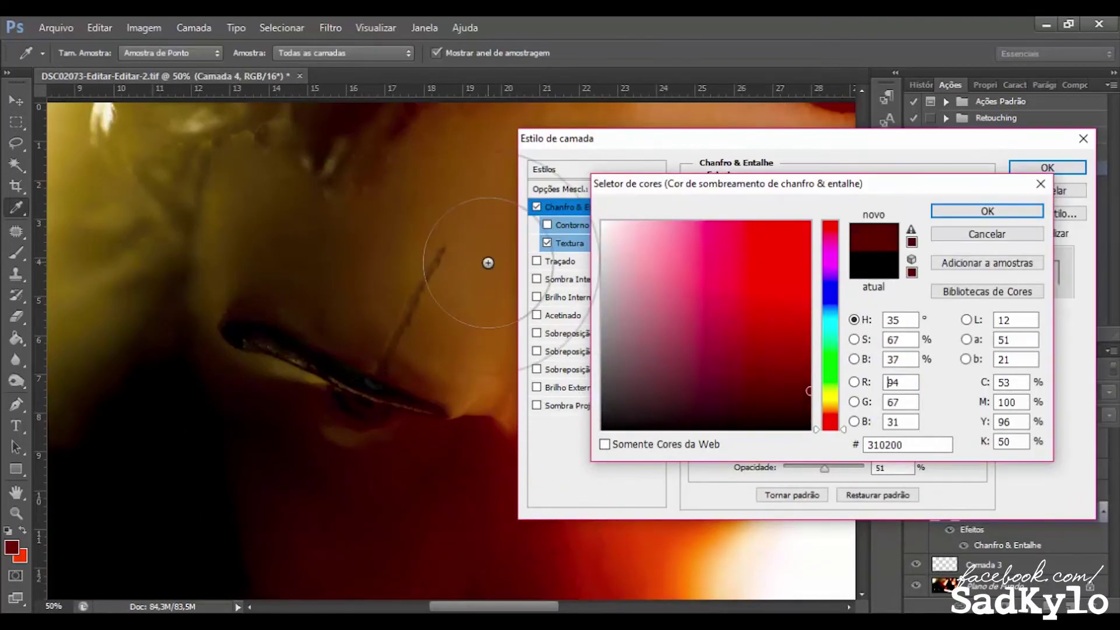
key("Return")
key("Return")
- Smooth the scar with the Blur tool and merge Camada 3 to Camada 6 into Plano de Fundo
key("o")
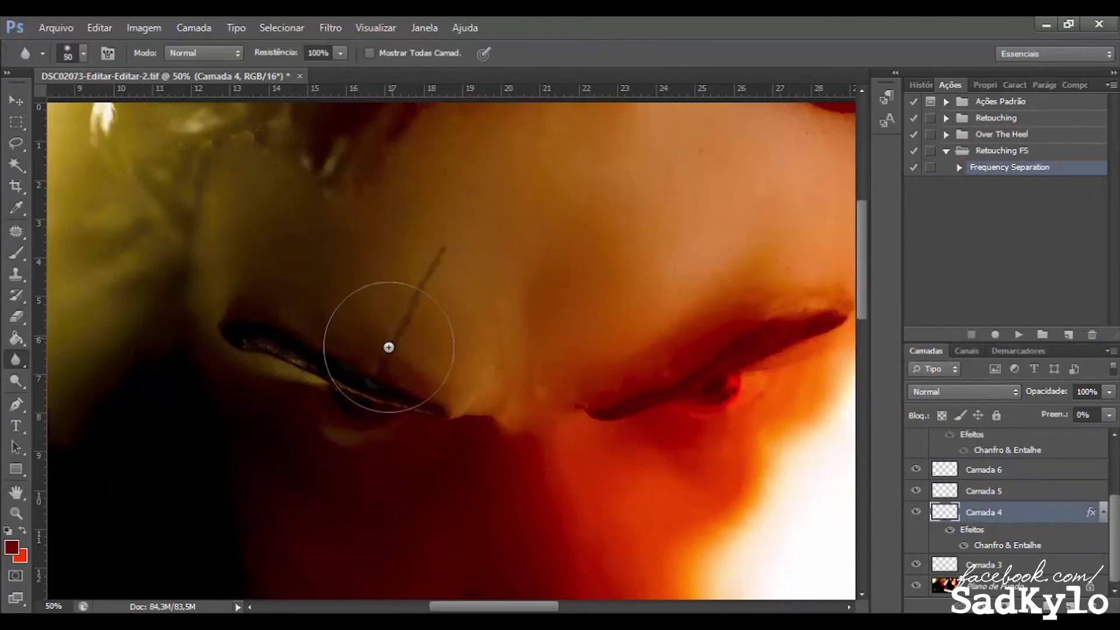
key("alt+bracketright")
key("alt+bracketright")
key("alt+comma")
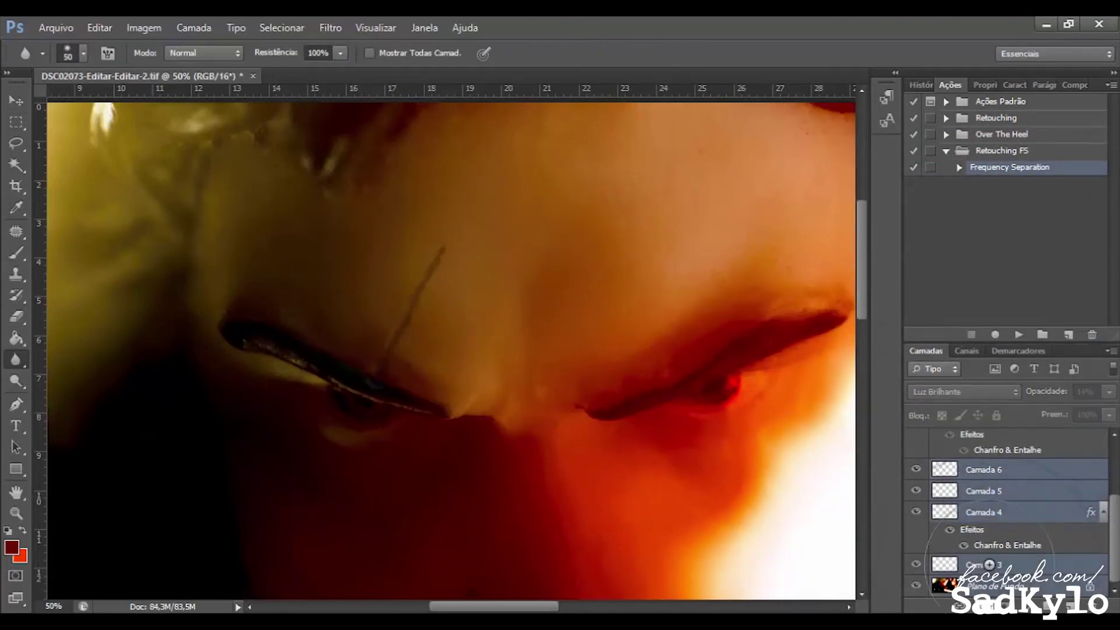
key("ctrl+plus")
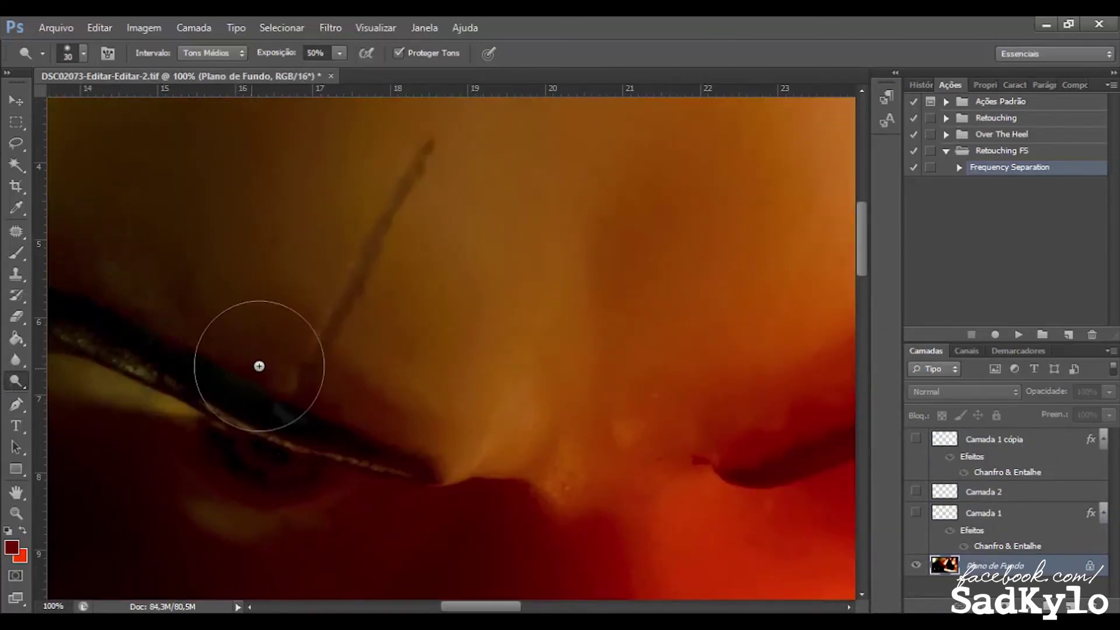
- Lighten the scar's length with the Dodge tool at 50% exposure and deepen its shading with the Burn tool at 18%
left_click_drag(388, 215, 299, 392)
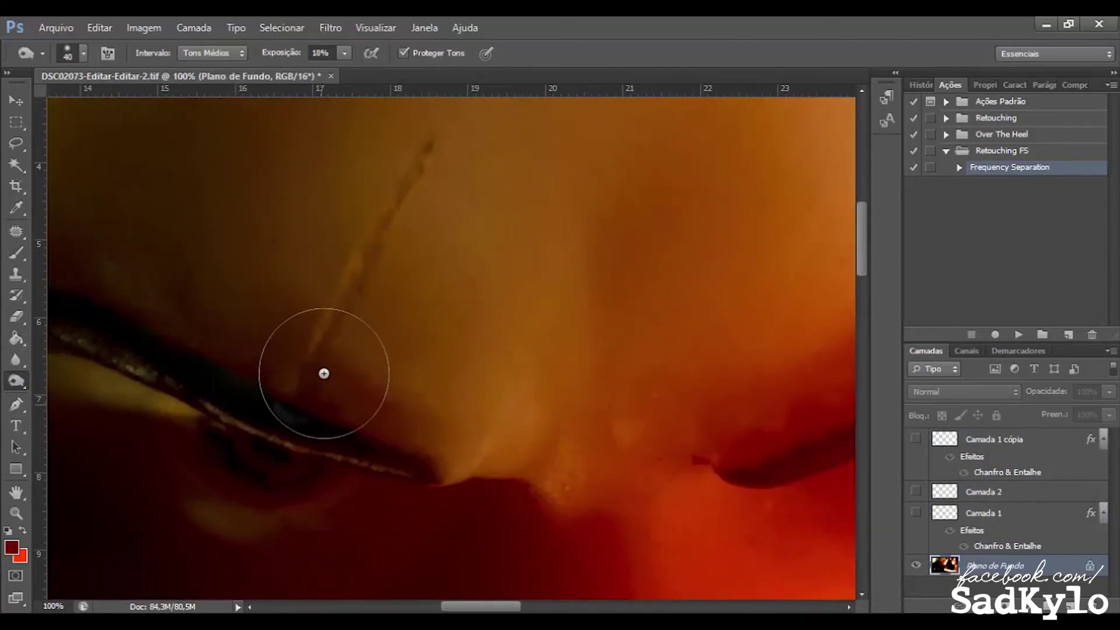
key("b")
key("s")
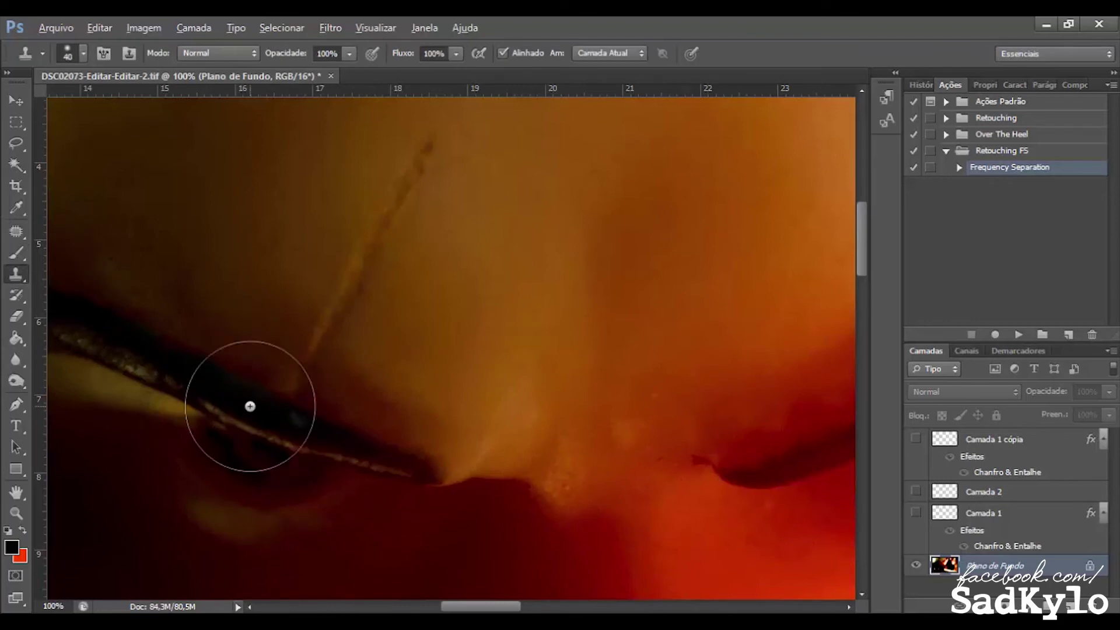
- Shrink the sadkylonovo watermark into the photo's upper-right corner and lower its opacity to 65%
key("ctrl+minus")
key("ctrl+minus")
key("ctrl+minus")
key("ctrl+minus")
key("ctrl+minus")
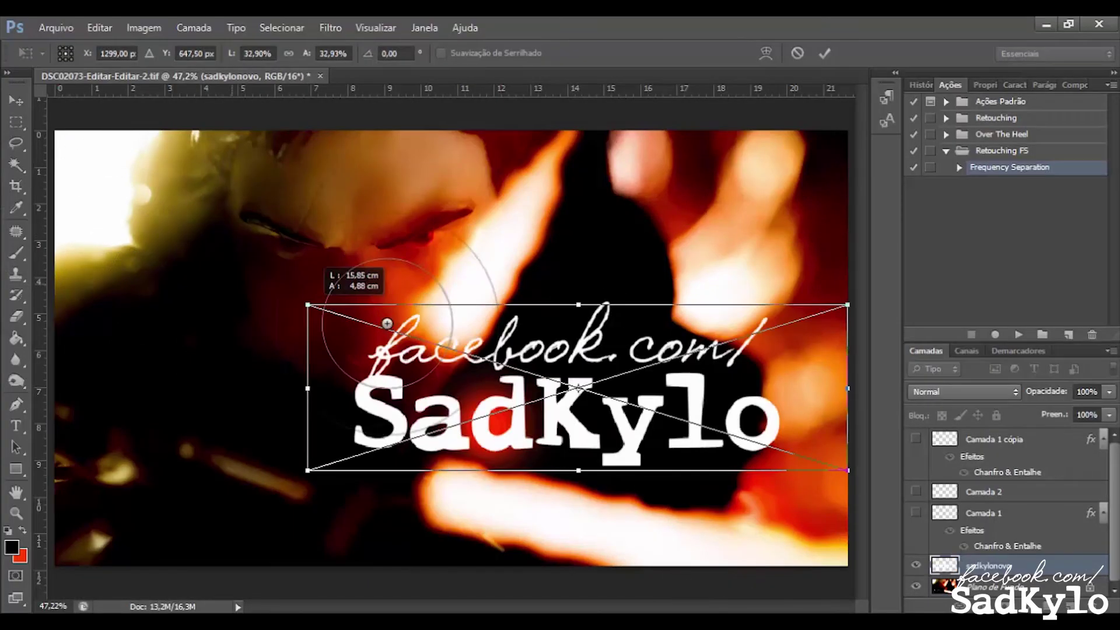
left_click_drag(387, 322, 825, 175)
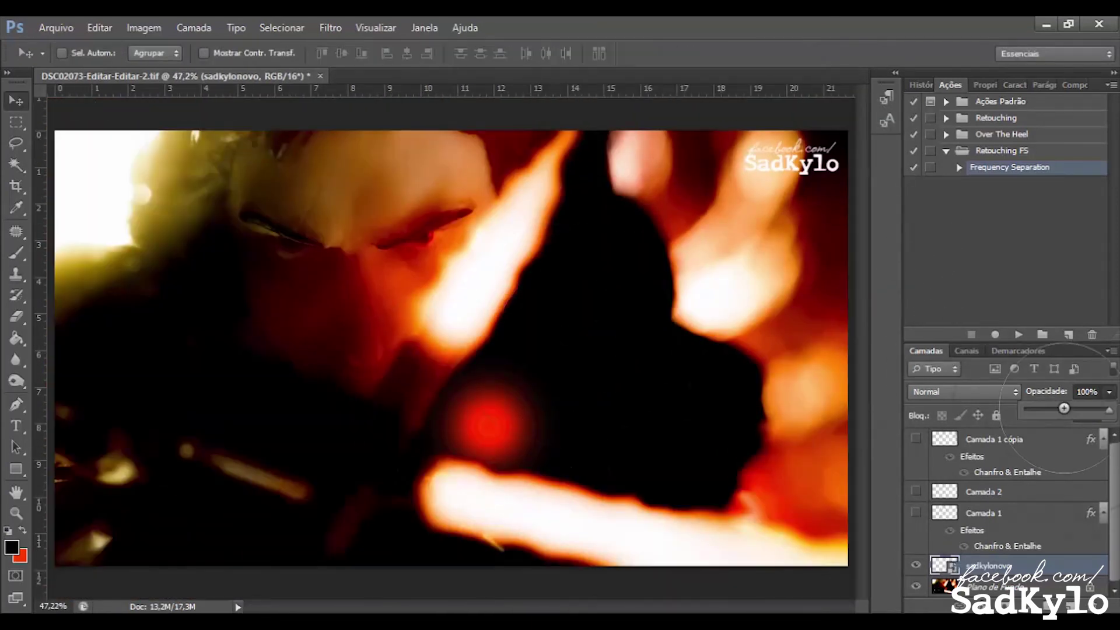
- Export the image for the web as PNG-24, creating a new folder named "Edi" inside the 14-04-2017 folder
left_click(56, 27)
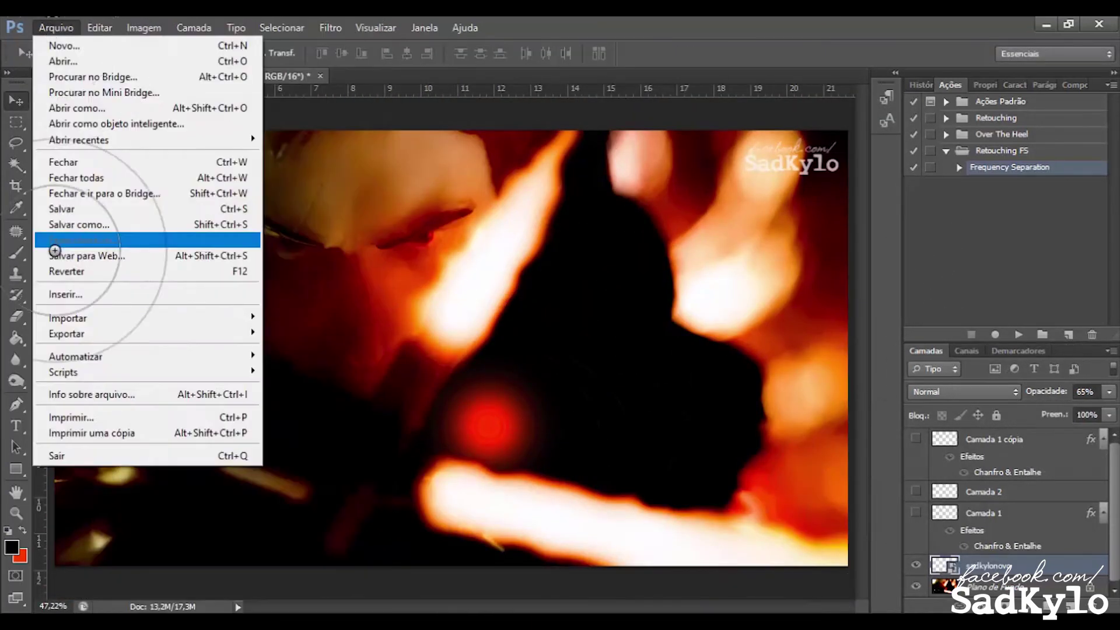
key("Escape")
key("ctrl+alt+shift+s")
left_click(642, 594)
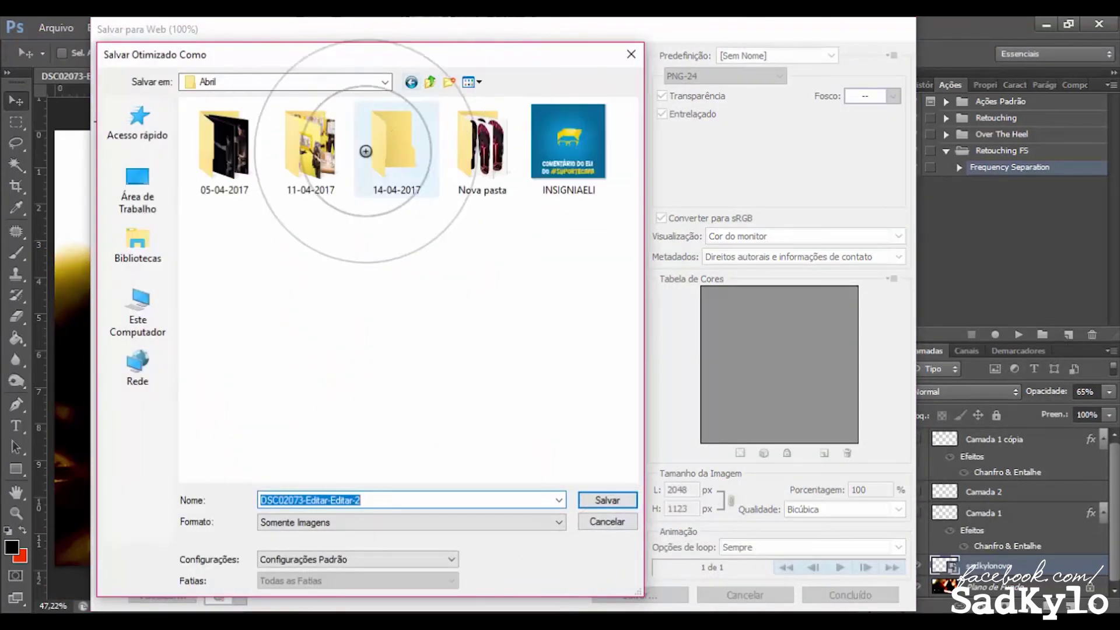
double_click(373, 149)
left_click(450, 82)
type("Edi")
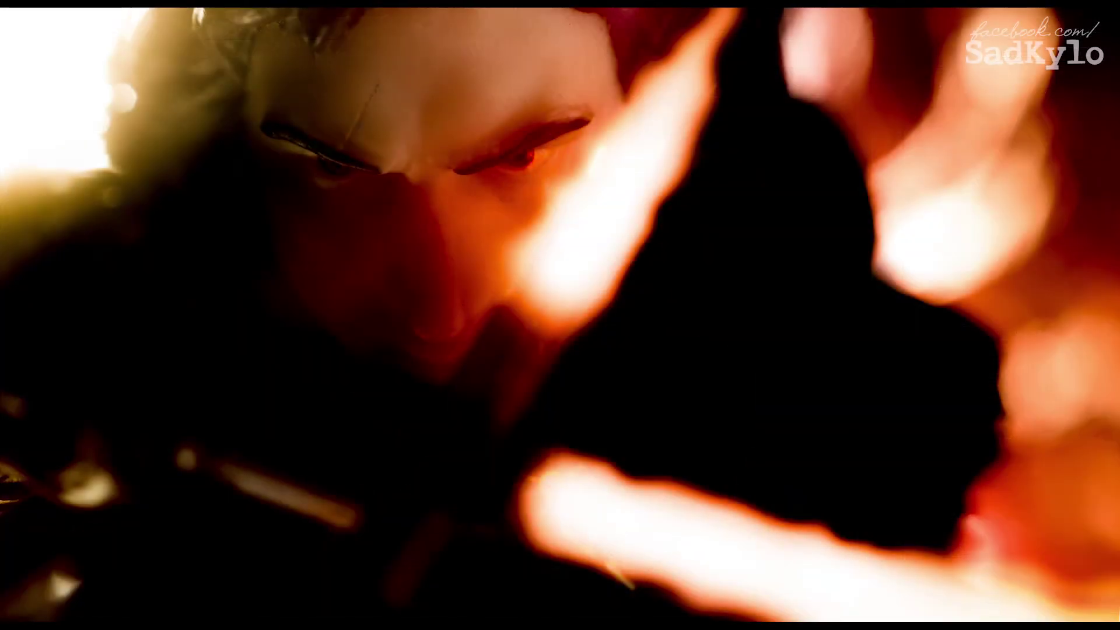